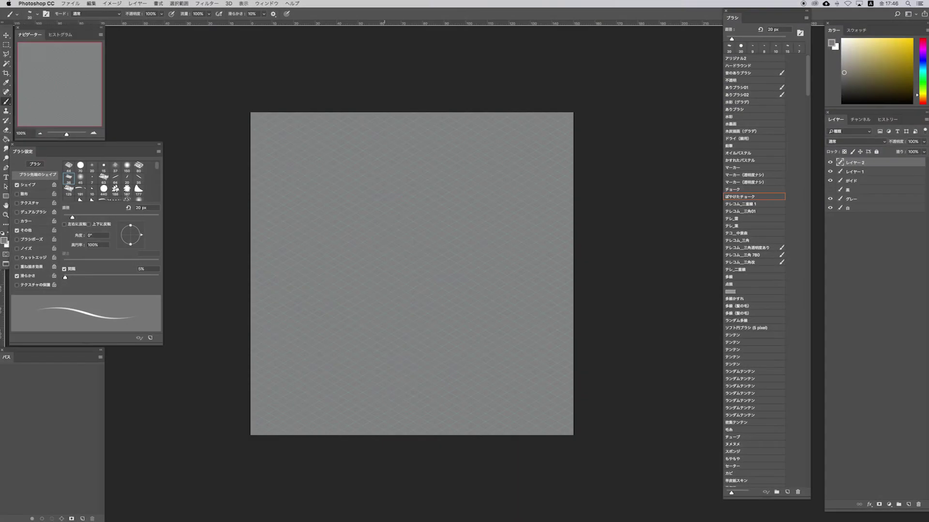
- Reset the colour to black and sketch the sign board's first slanted top edge
key("d")
left_click_drag(375, 230, 428, 266)
- Sketch the signboard's edges and the post's right edge down to its base
left_click_drag(371, 233, 370, 243)
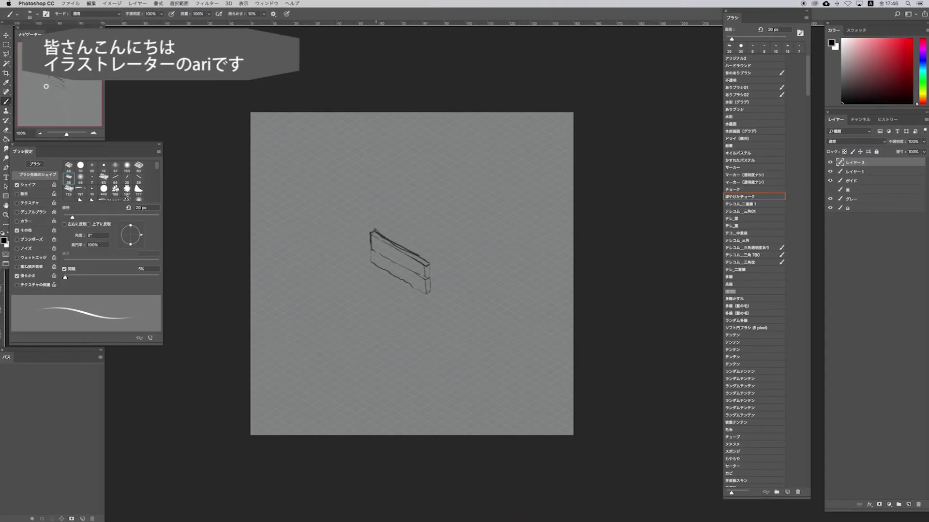
left_click_drag(430, 285, 428, 306)
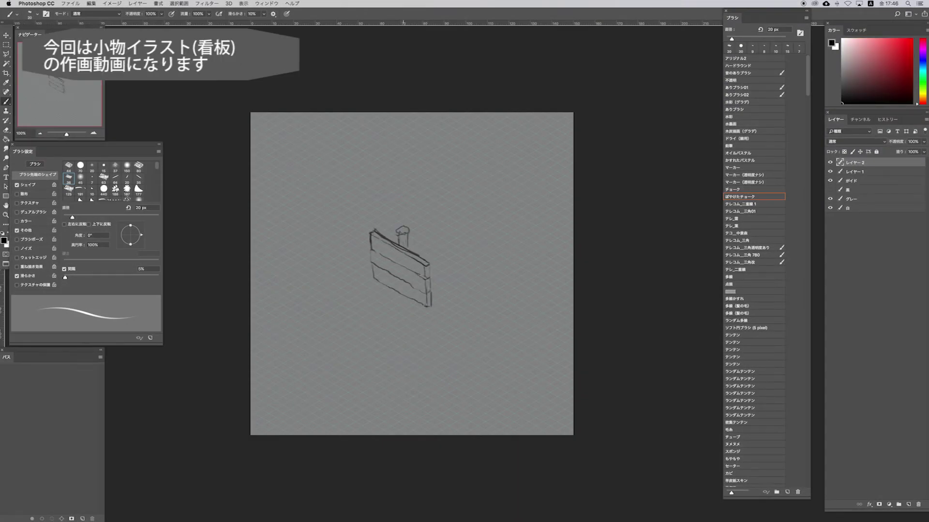
left_click_drag(407, 302, 406, 349)
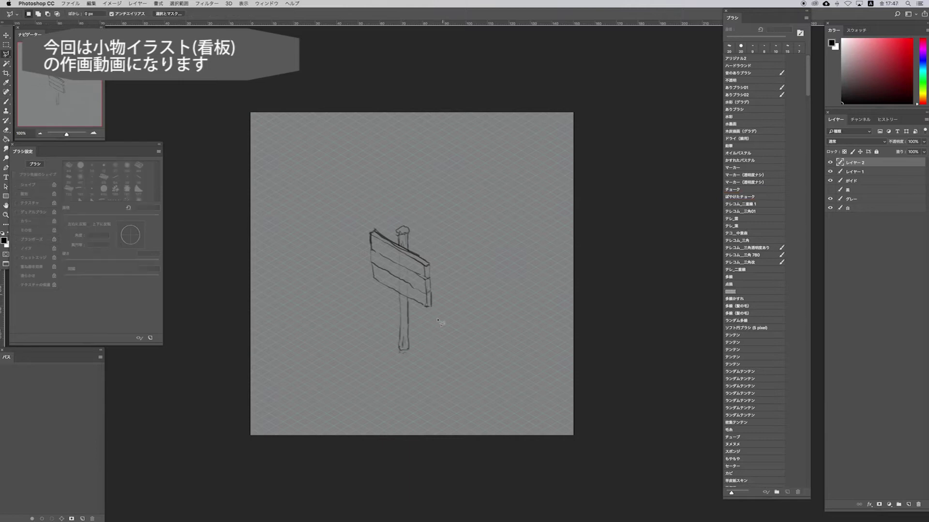
left_click_drag(428, 266, 440, 312)
left_click_drag(373, 237, 431, 306)
left_click_drag(376, 275, 401, 278)
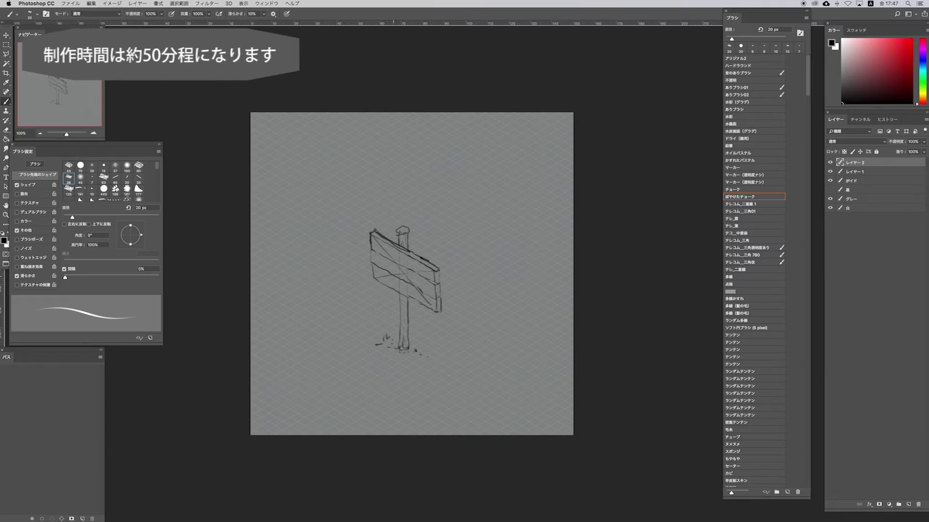
mouse_move(384, 251)
left_mouse_down()
mouse_move(387, 285)
mouse_move(414, 292)
left_mouse_up()
- Undo the stray board strokes and arrow, then sketch INN letters and a bucket with handle
key("super+alt+z")
key("super+alt+z")
mouse_move(411, 248)
left_mouse_down()
mouse_move(439, 234)
mouse_move(439, 220)
mouse_move(453, 236)
mouse_move(438, 205)
left_mouse_up()
key("super+alt+z")
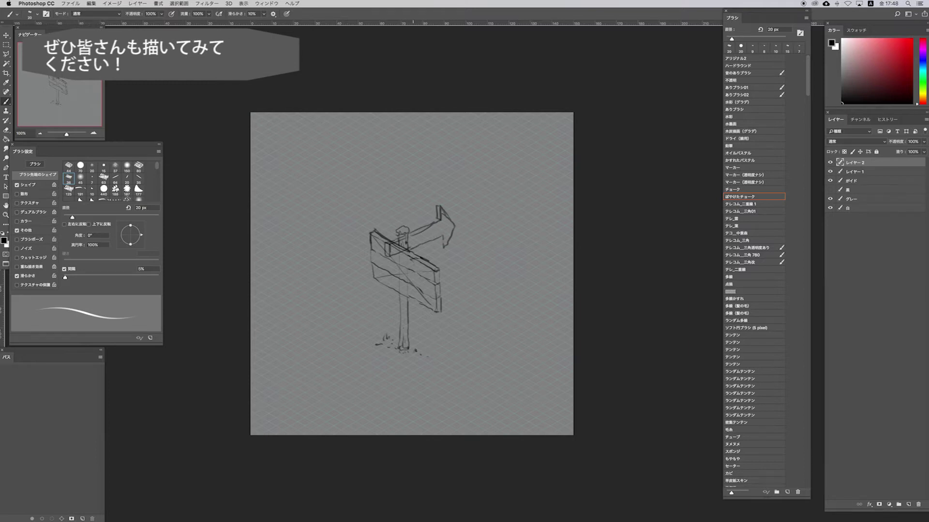
key("super+alt+z")
key("super+alt+z")
key("super+alt+z")
left_click_drag(390, 256, 410, 293)
mouse_move(408, 259)
left_mouse_down()
mouse_move(429, 299)
mouse_move(430, 357)
left_mouse_up()
mouse_move(444, 325)
left_mouse_down()
mouse_move(440, 357)
mouse_move(443, 344)
left_mouse_up()
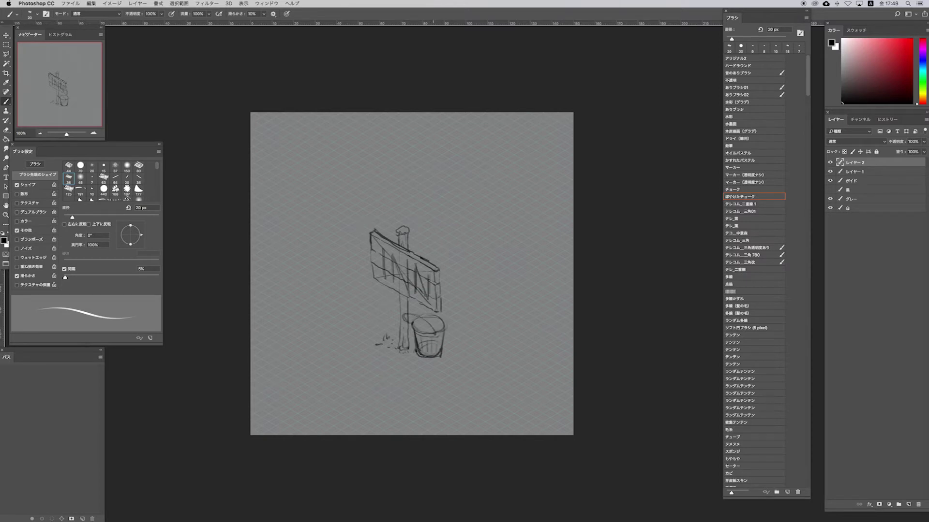
left_click_drag(440, 319, 470, 235)
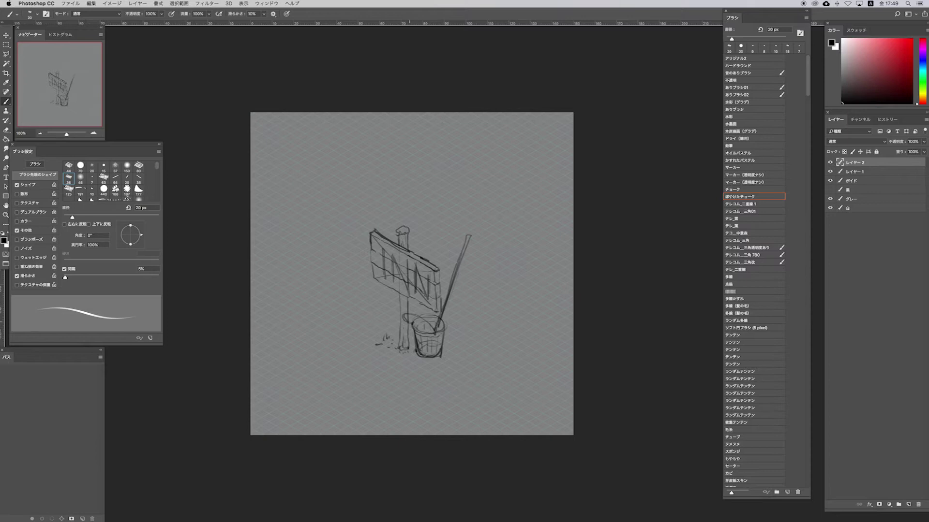
- Start a fresh sketch of a narrow post with a diagonal arm and hanger lines
mouse_move(384, 209)
left_mouse_down()
mouse_move(378, 187)
mouse_move(437, 224)
mouse_move(390, 213)
left_mouse_up()
left_click_drag(421, 221, 430, 239)
mouse_move(384, 211)
left_mouse_down()
mouse_move(386, 229)
mouse_move(429, 245)
left_mouse_up()
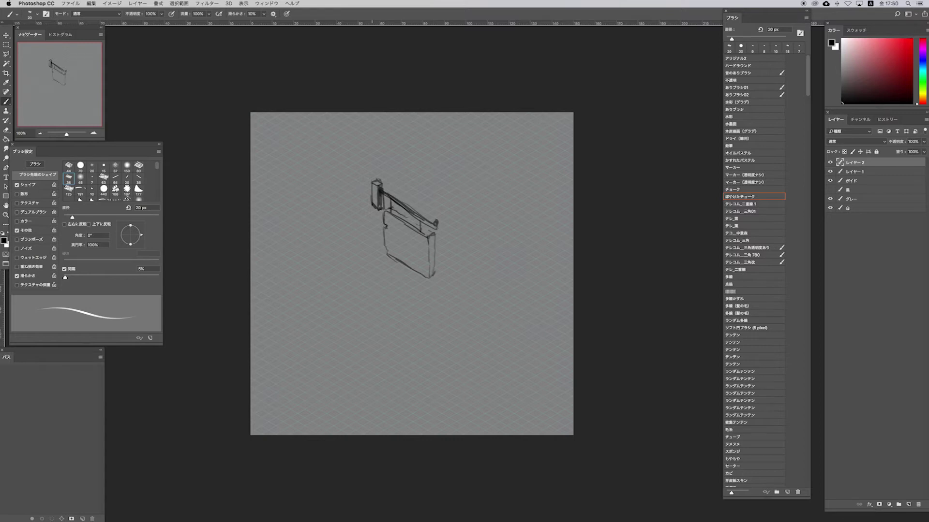
- Sketch the tall pillar's vertical edges, base outline and top cap
left_click_drag(332, 199, 383, 169)
left_click_drag(393, 158, 359, 370)
mouse_move(392, 202)
left_mouse_down()
mouse_move(394, 365)
mouse_move(356, 397)
left_mouse_up()
left_click_drag(355, 397, 316, 375)
mouse_move(326, 177)
left_mouse_down()
mouse_move(331, 366)
mouse_move(318, 170)
left_mouse_up()
left_click_drag(319, 169, 398, 156)
- Sketch a sword against the pillar, then undo it
left_click_drag(370, 284, 373, 304)
mouse_move(365, 314)
left_mouse_down()
mouse_move(387, 306)
mouse_move(393, 391)
left_mouse_up()
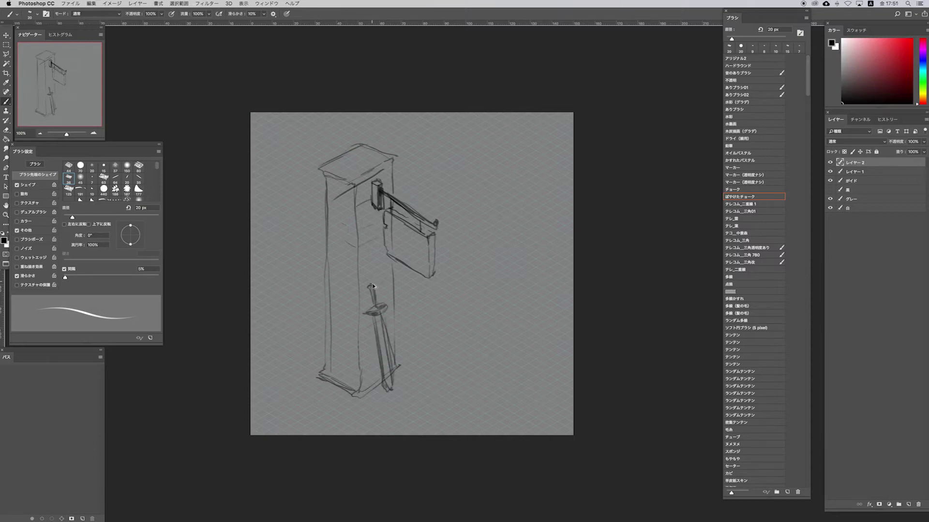
key("ctrl+alt+z")
key("ctrl+alt+z")
key("ctrl+alt+z")
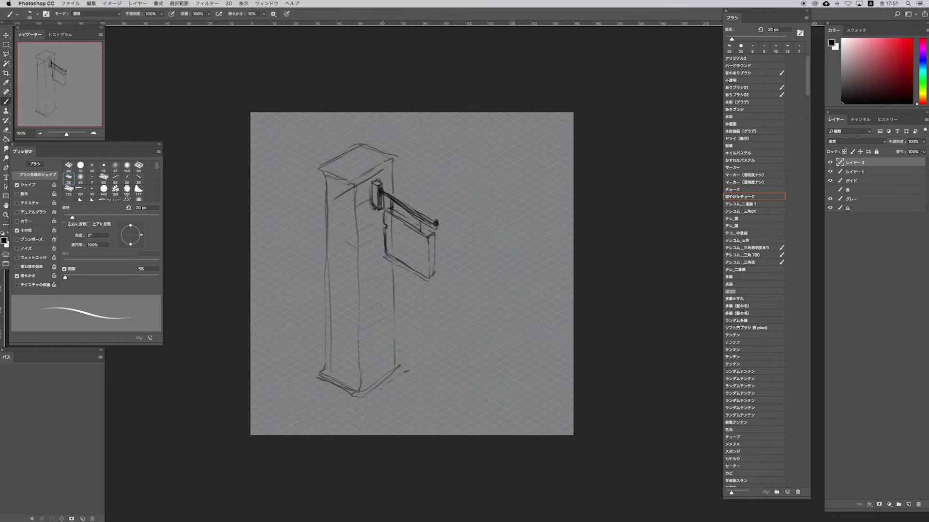
- Outline a flat base slab around the pillar's bottom
left_click_drag(355, 389, 394, 371)
left_click_drag(379, 404, 436, 375)
left_click_drag(321, 393, 366, 418)
left_click_drag(304, 379, 329, 402)
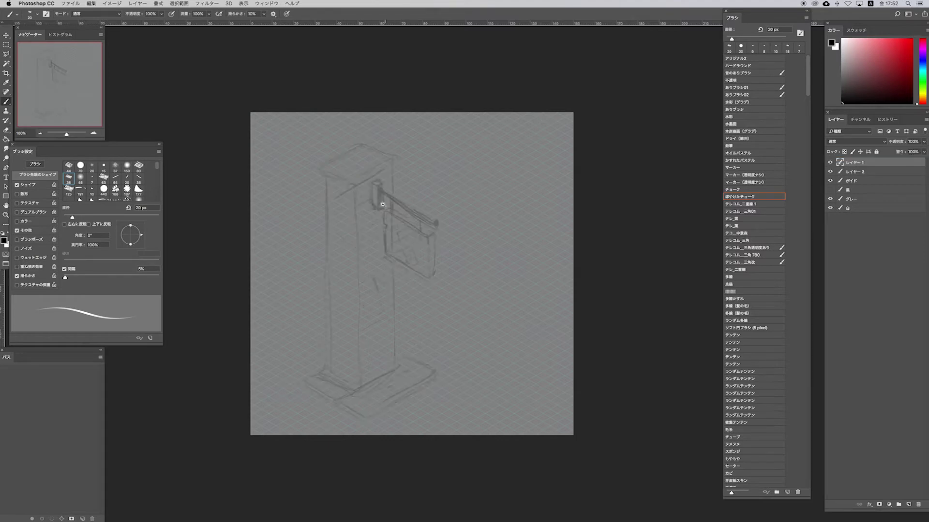
- Fade the sketch, block in the mount shape, lock transparency and recolour it olive
key("ctrl+plus")
mouse_move(497, 156)
left_mouse_down()
mouse_move(509, 115)
mouse_move(502, 160)
left_mouse_up()
left_click_drag(498, 111, 503, 159)
key("/")
key("bracketleft")
- Shade the mount block's right edge darker, hide the guide grid and fill its inner area olive
key("alt+BackSpace")
key("bracketleft")
key("bracketleft")
scroll(484, 261, "up", 2)
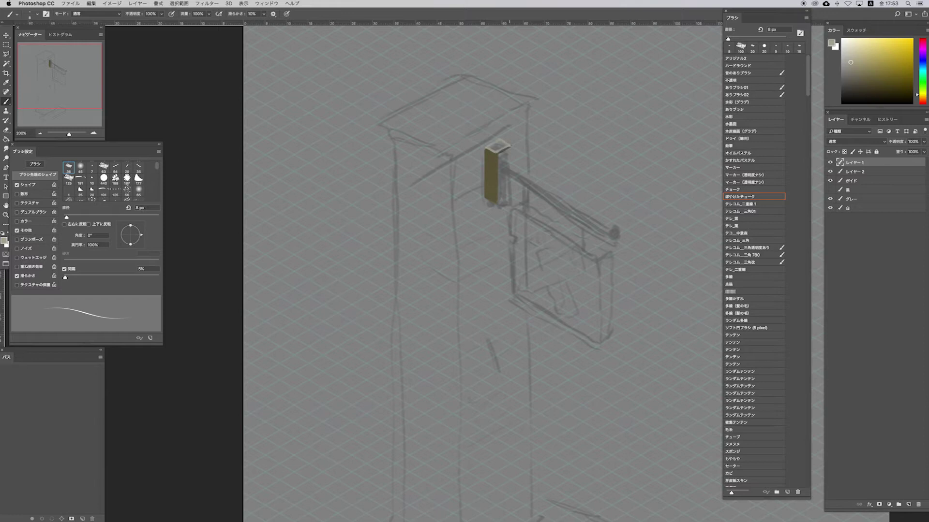
scroll(503, 155, "up", 1)
key("bracketright")
left_click(494, 185, "alt")
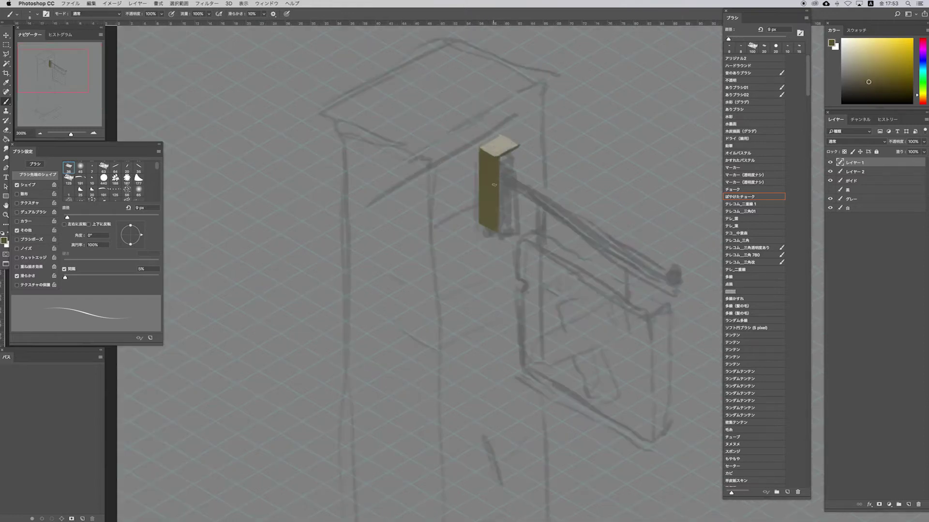
left_click_drag(500, 156, 497, 230)
left_click(831, 180)
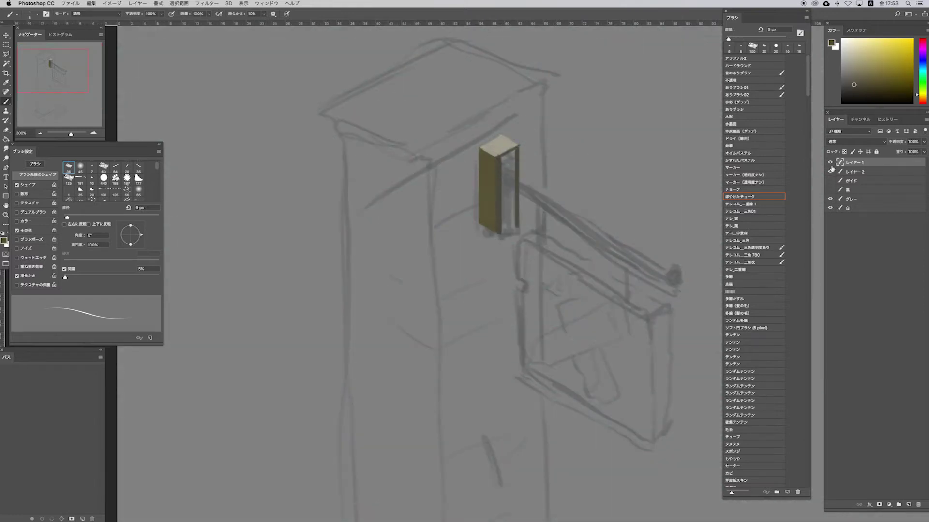
left_click_drag(508, 156, 501, 232)
- Clean the block's edges with the eraser and pick light beige for the box top
key("e")
scroll(473, 227, "up", 1)
key("b")
key("e")
key("b")
left_click(495, 158, "alt")
- On a new iron-parts layer, paint a black slot on the box front
key("ctrl+shift+alt+n")
key("d")
left_click_drag(507, 173, 507, 218)
- Highlight the slot and draw a straight black iron rod ending in a round knob
left_click_drag(507, 172, 508, 216)
key("d")
left_click(513, 192)
left_click(677, 284, "shift")
left_click(513, 193, "shift")
left_click(676, 284, "shift")
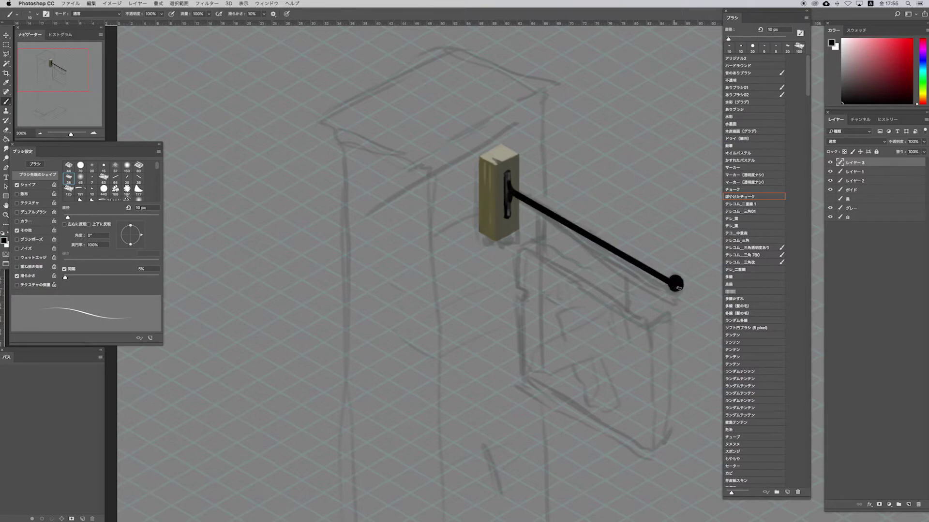
- Paint left and right black hangers beneath the rod
key("x")
scroll(484, 242, "right", 3)
left_click_drag(486, 203, 486, 242)
left_click_drag(579, 256, 580, 298)
left_click(474, 228, "alt")
- On a new layer, outline the board and paint its top and side faces dark olive
key("ctrl+shift+alt+n")
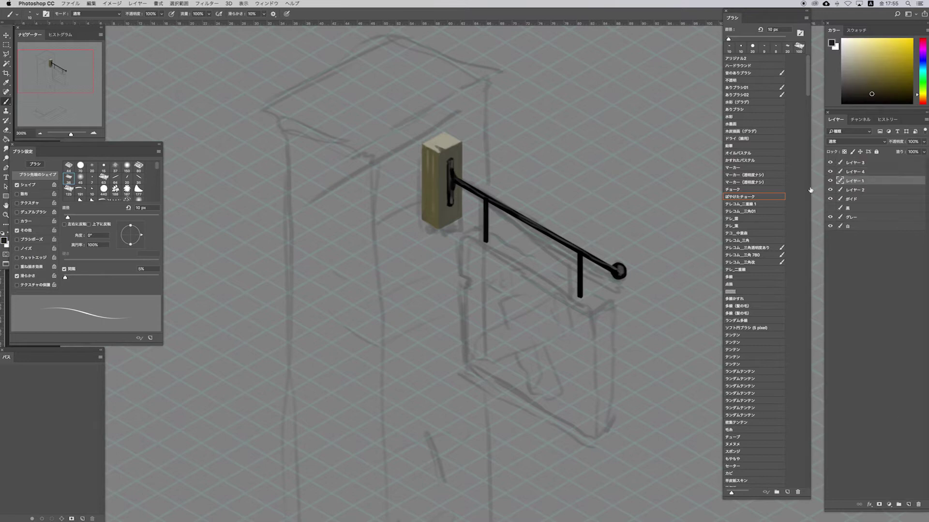
left_click(604, 300)
left_click(475, 228, "shift")
left_click(467, 235)
left_click(589, 306, "shift")
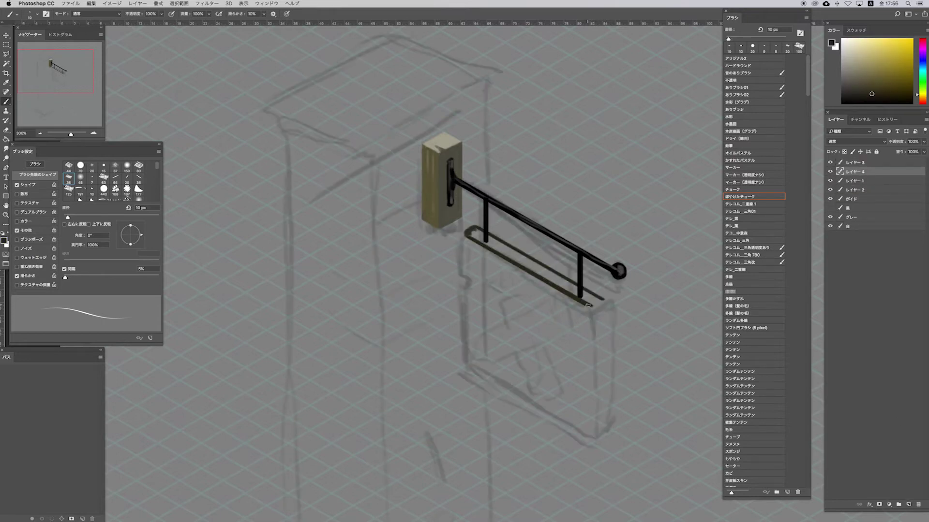
left_click_drag(471, 231, 600, 304)
scroll(470, 240, "down", 2)
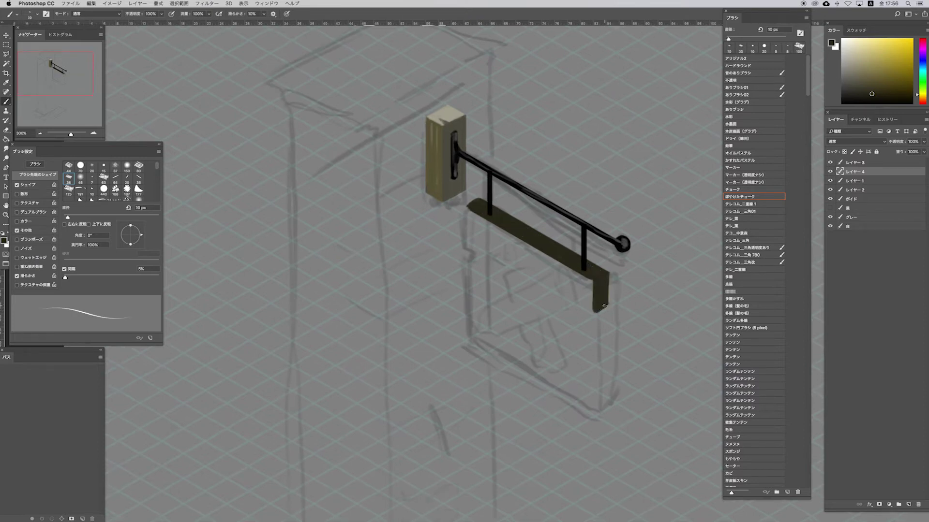
left_click_drag(602, 315, 599, 360)
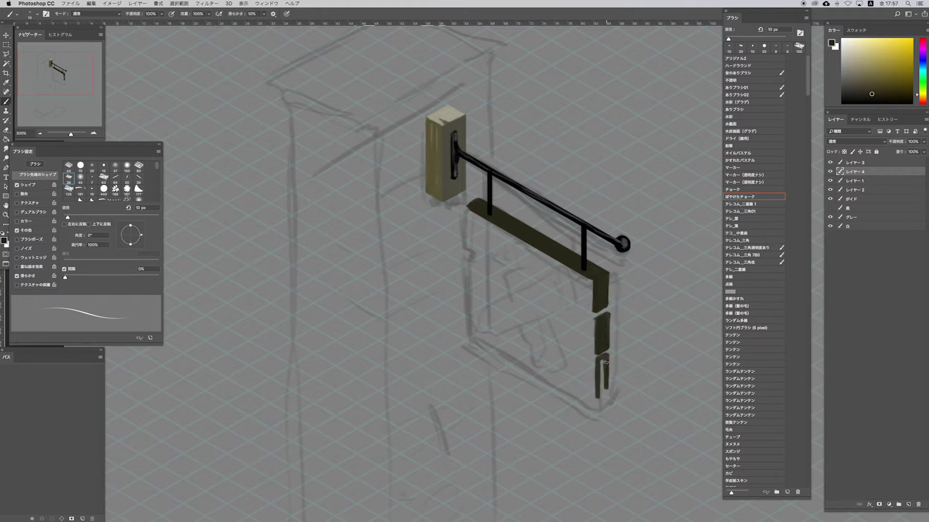
key("ctrl+shift+alt+n")
- Draw straight plank lines across the board, dividing it into three planks with top and bottom edges
left_click_drag(468, 209, 469, 235)
left_click(592, 311, "shift")
left_click(468, 248)
left_click(594, 313, "shift")
left_click(469, 282)
left_click(594, 352, "shift")
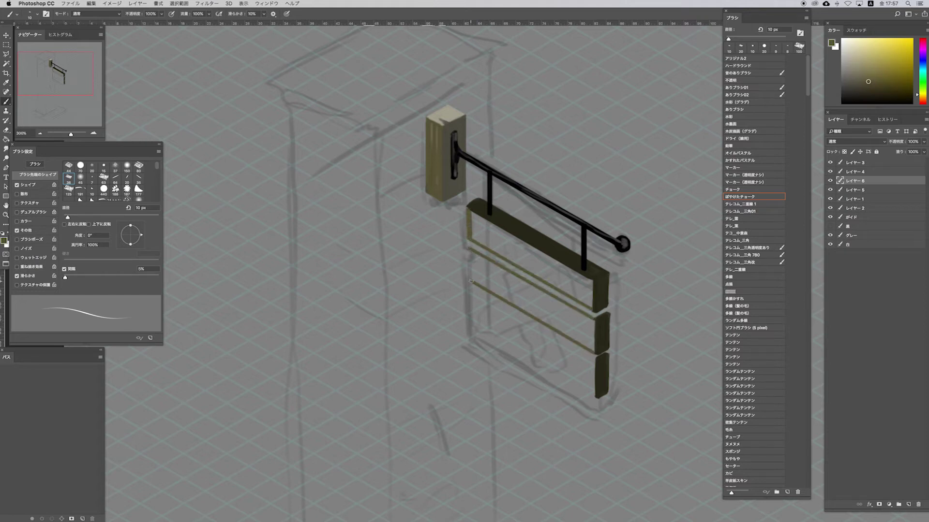
left_click(469, 288)
left_click(595, 358, "shift")
left_click(469, 324)
left_click(595, 398, "shift")
left_click_drag(470, 250, 470, 325)
- Adjust the plank lines' position with Lasso and Move, then deselect
key("alt+bracketright")
key("l")
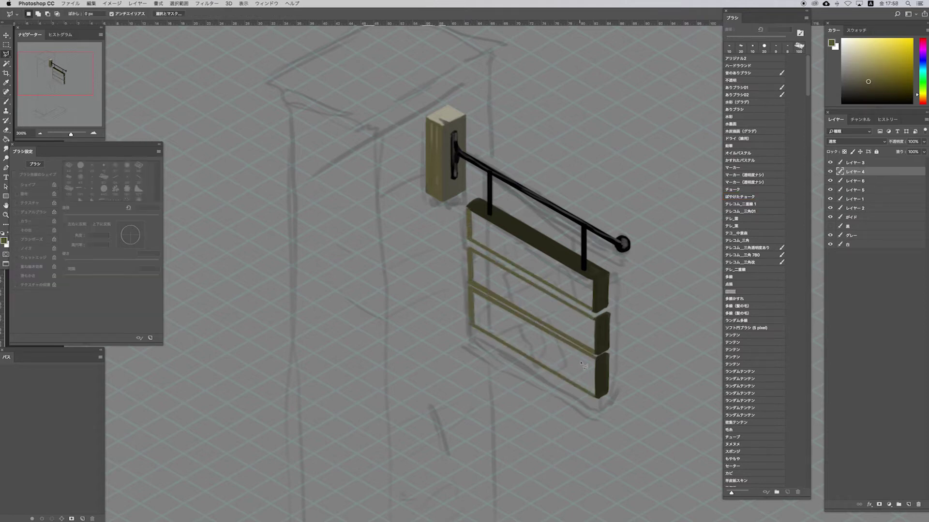
key("v")
key("alt+bracketleft")
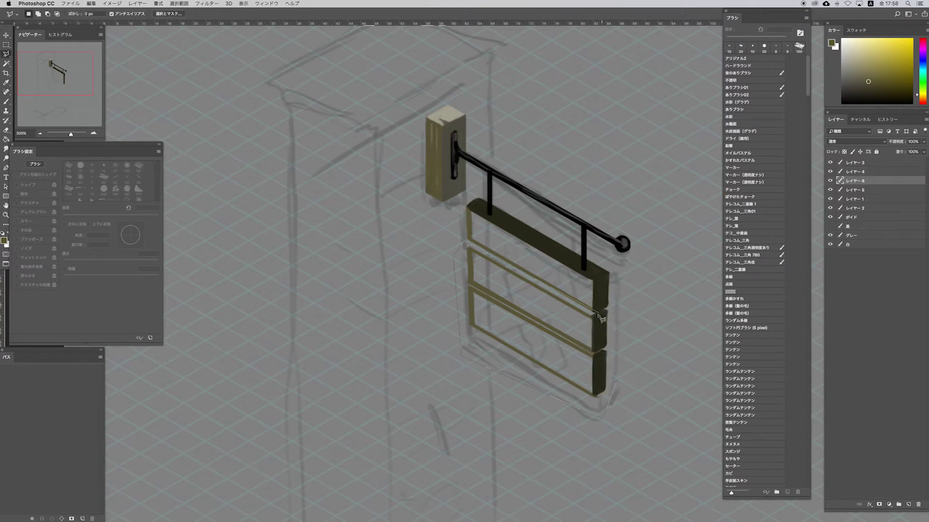
key("super+d")
key("b")
- Fill the top, middle and bottom planks with olive and hide the rough sketch layer
left_click_drag(472, 257, 547, 308)
left_click(830, 208)
scroll(483, 242, "right", 5)
mouse_move(448, 278)
left_mouse_down()
mouse_move(496, 308)
mouse_move(503, 332)
left_mouse_up()
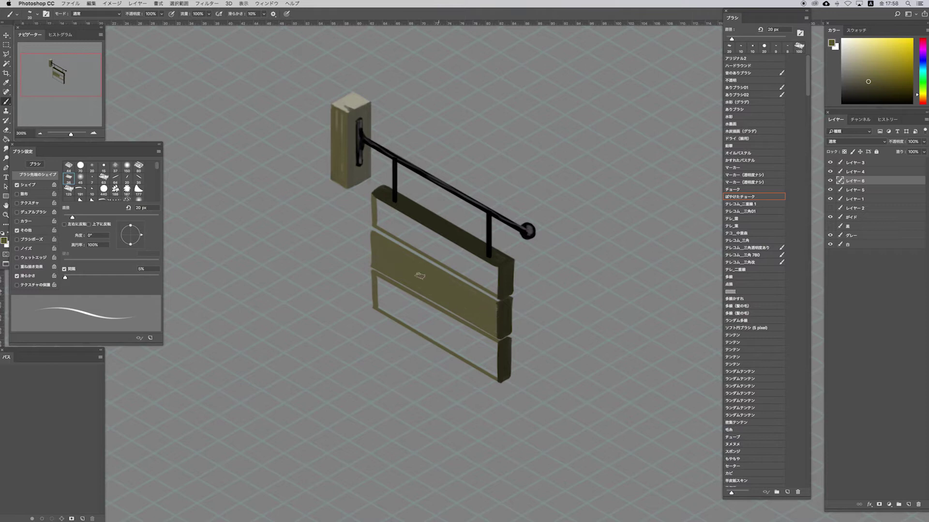
left_click_drag(382, 280, 469, 338)
mouse_move(392, 303)
left_mouse_down()
mouse_move(496, 377)
mouse_move(501, 349)
mouse_move(501, 368)
left_mouse_up()
mouse_move(380, 202)
left_mouse_down()
mouse_move(483, 271)
mouse_move(568, 346)
left_mouse_up()
scroll(484, 271, "left", 5)
- On a new detail layer, repaint the top plank's gap line and pick light grey with a smaller brush
left_click(856, 189)
key("ctrl+shift+alt+n")
left_click_drag(561, 305, 516, 277)
left_click(591, 236, "alt")
key("bracketleft")
key("bracketleft")
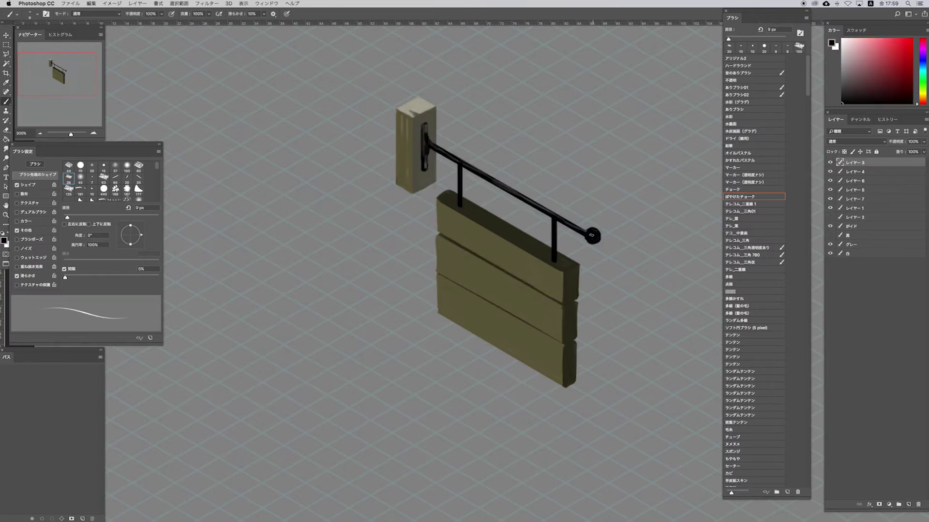
left_click(595, 239, "alt")
- Merge the sign layers and shift their hue toward purple-blue with Hue/Saturation
left_click(855, 209, "shift")
key("ctrl+e")
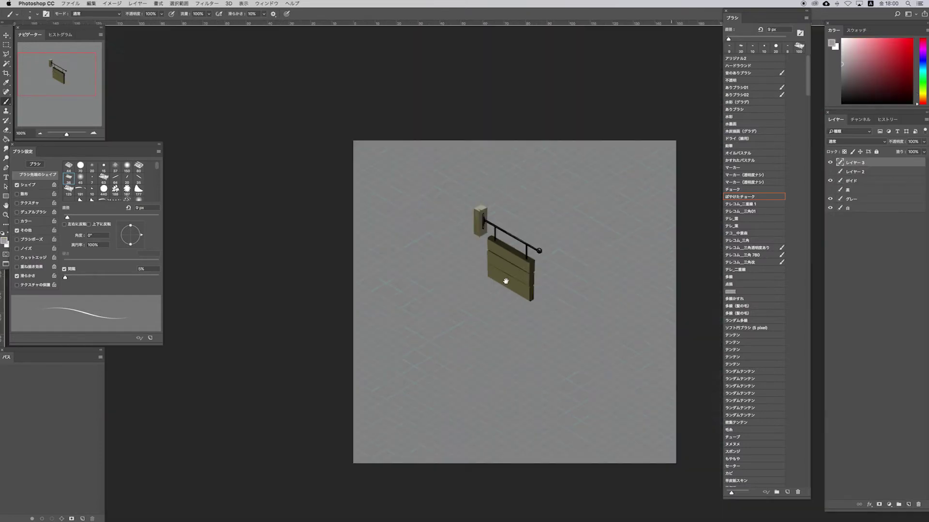
left_click(112, 3)
left_click(194, 67)
mouse_move(568, 129)
left_mouse_down()
mouse_move(543, 130)
mouse_move(565, 130)
mouse_move(578, 147)
left_mouse_up()
left_click(634, 178)
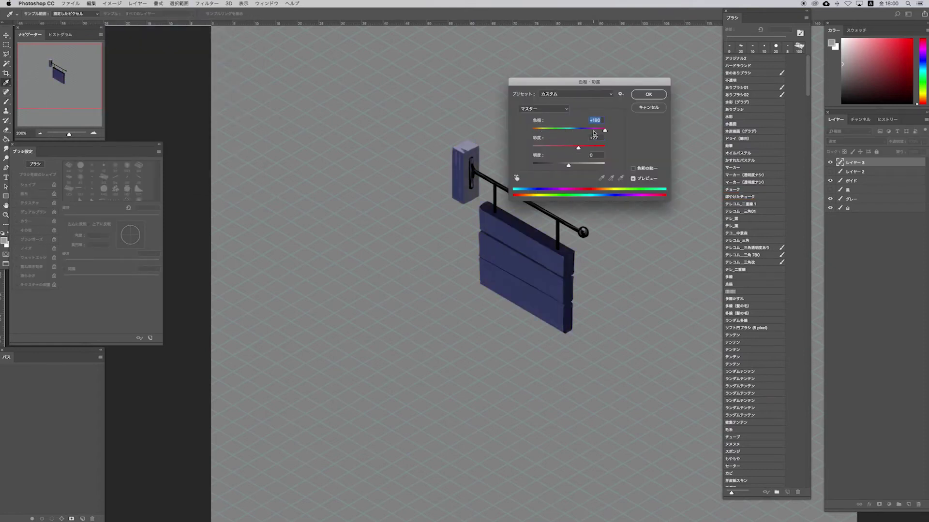
key("Return")
key("b")
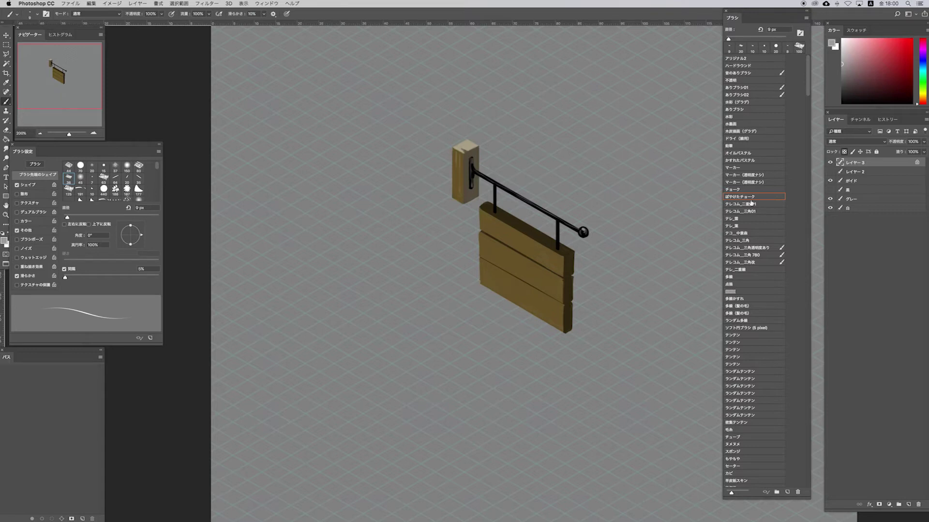
- Select the sign and fill it with a gray-to-white gradient on a new layer
left_click(840, 162, "ctrl")
key("g")
left_click(907, 506)
key("shift+g")
left_click(38, 13)
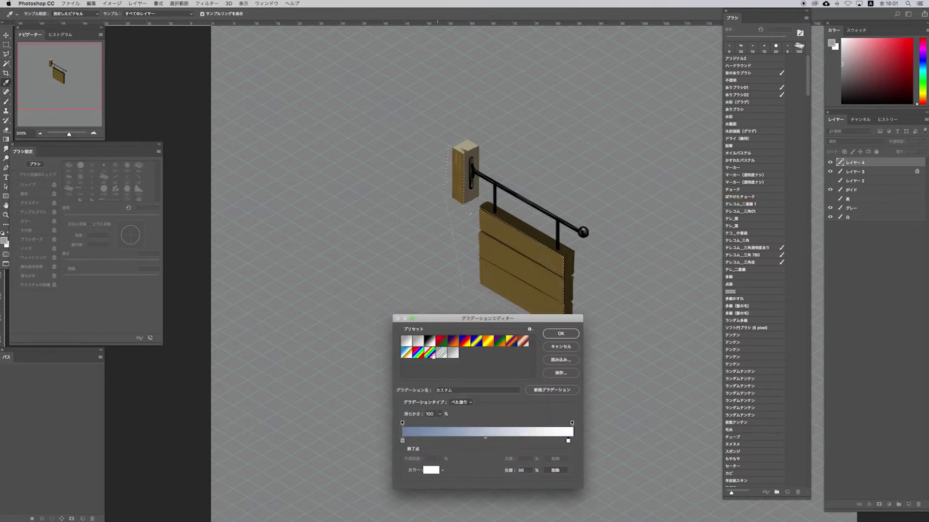
key("Return")
left_click_drag(450, 227, 484, 314)
left_click_drag(454, 232, 561, 271)
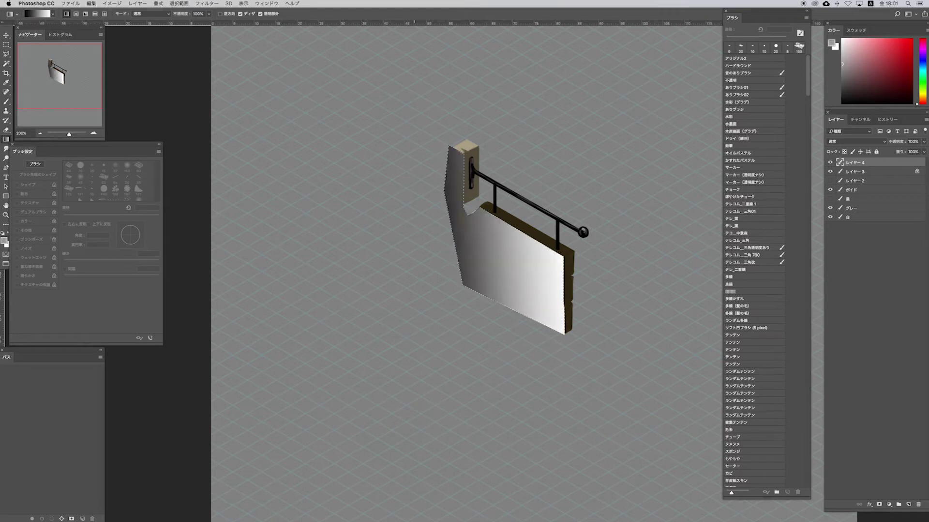
- Set the gradient layer to Screen blend mode at 43% opacity
left_click(856, 141)
left_click(844, 198)
left_click(856, 142)
left_click(844, 147)
left_click(868, 143)
left_click(863, 141)
left_click(856, 141)
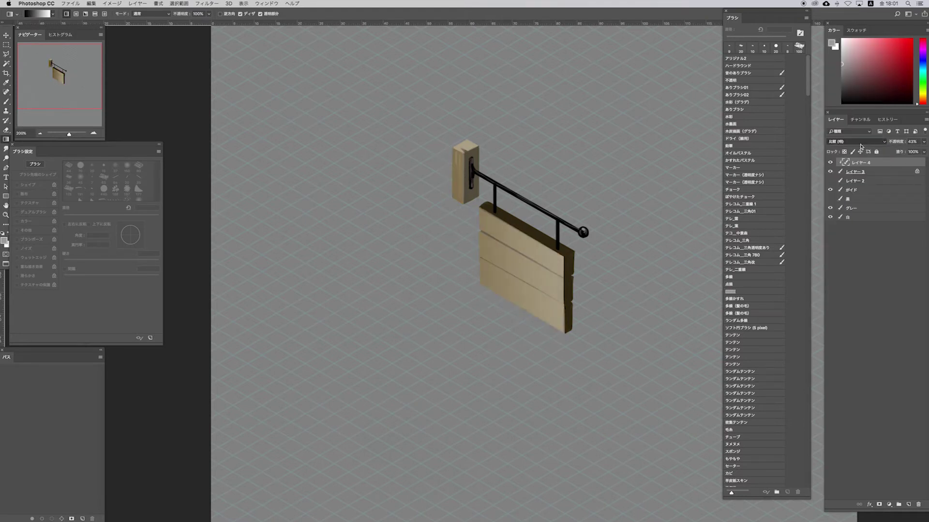
- Tint the sign with Color Dodge at 30%, merge it, and load a wet-edge dark brown brush at 50%
key("3")
key("e")
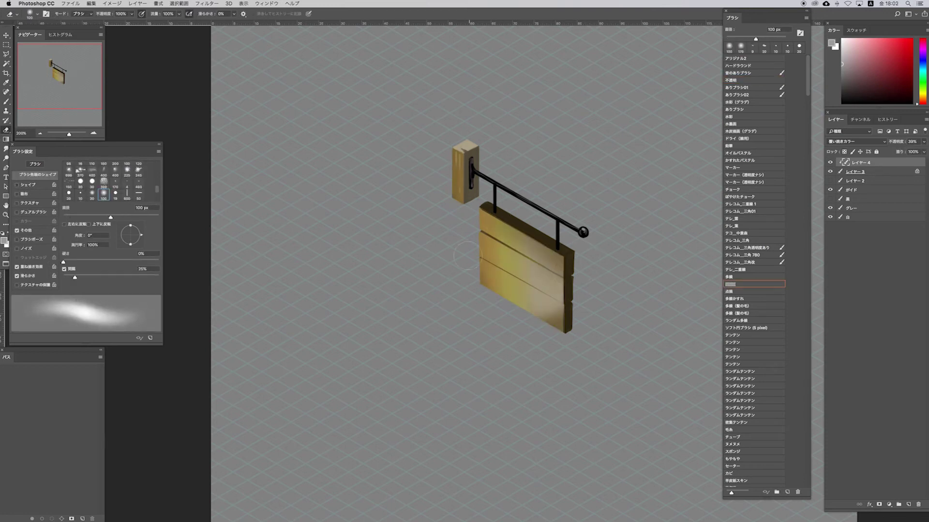
key("b")
key("ctrl+e")
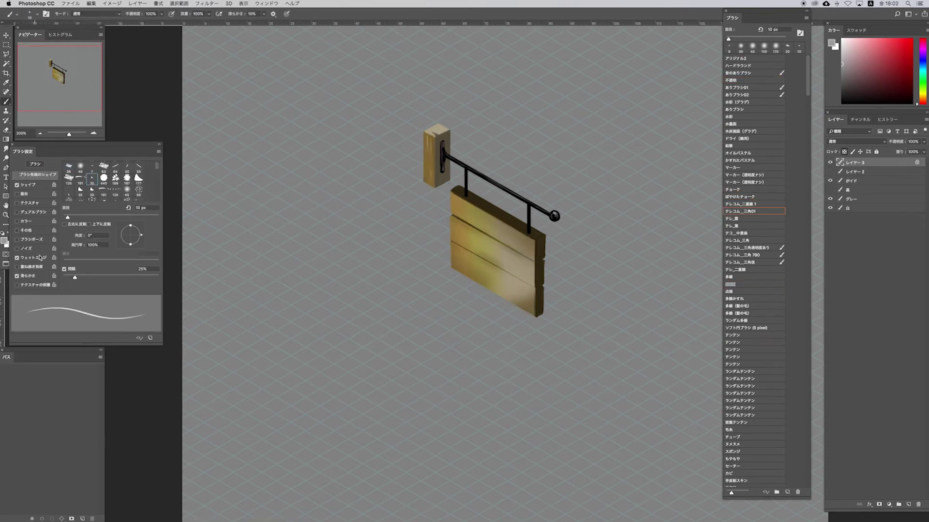
left_click(35, 257)
left_click(477, 213, "alt")
key("5")
- Paint dark wood-grain streaks across the top, middle and lower planks
left_click_drag(452, 195, 539, 258)
left_click_drag(453, 213, 535, 274)
left_click_drag(451, 240, 534, 285)
mouse_move(454, 253)
left_mouse_down()
mouse_move(535, 296)
mouse_move(512, 301)
left_mouse_up()
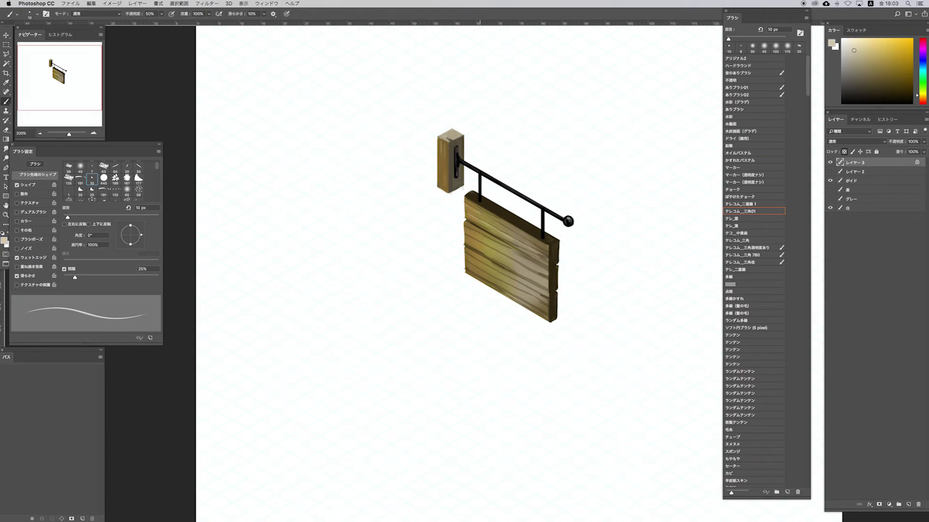
- Add a faint lighter streak across the lower planks, then set up light beige at 50% opacity
left_click(518, 228, "alt")
left_click_drag(480, 263, 548, 309)
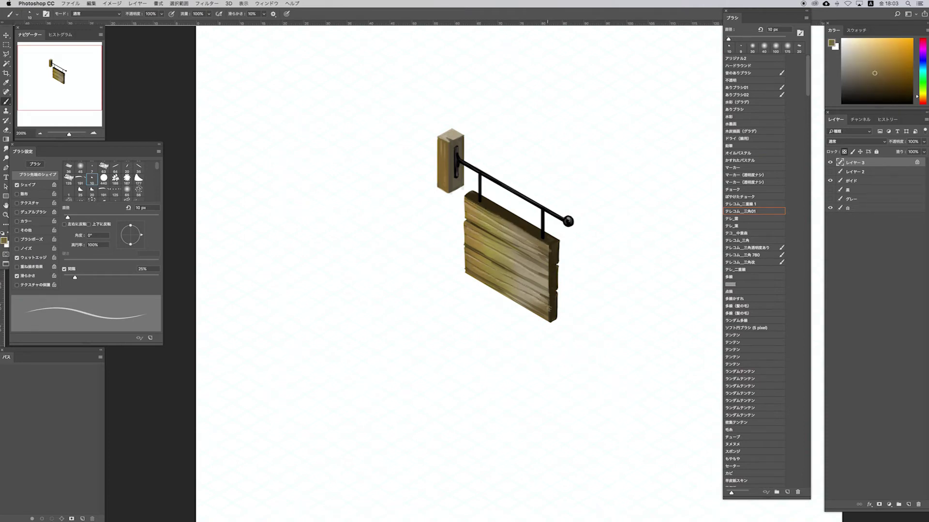
key("5")
left_click(448, 155, "alt")
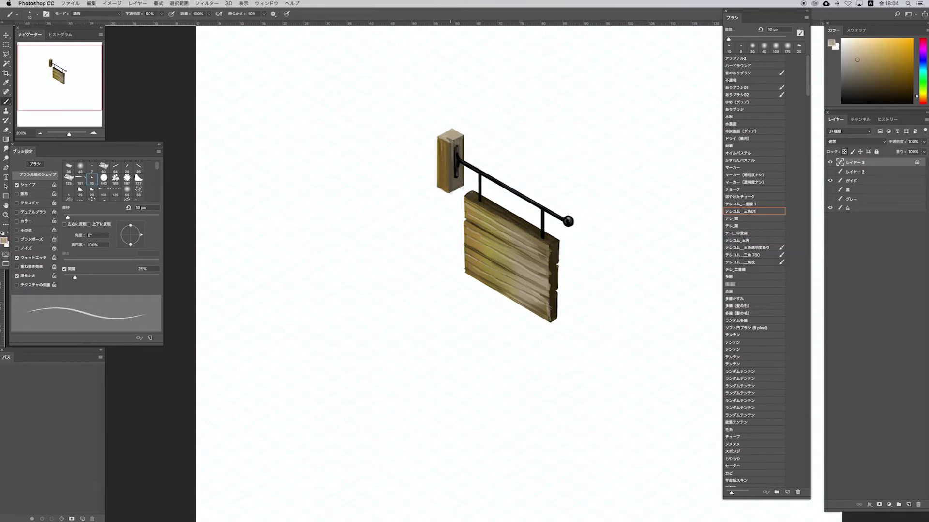
- Detail the sign's edges with a dark right edge, a light crack touch-up and a darker bottom-right corner
left_click_drag(620, 425, 472, 225)
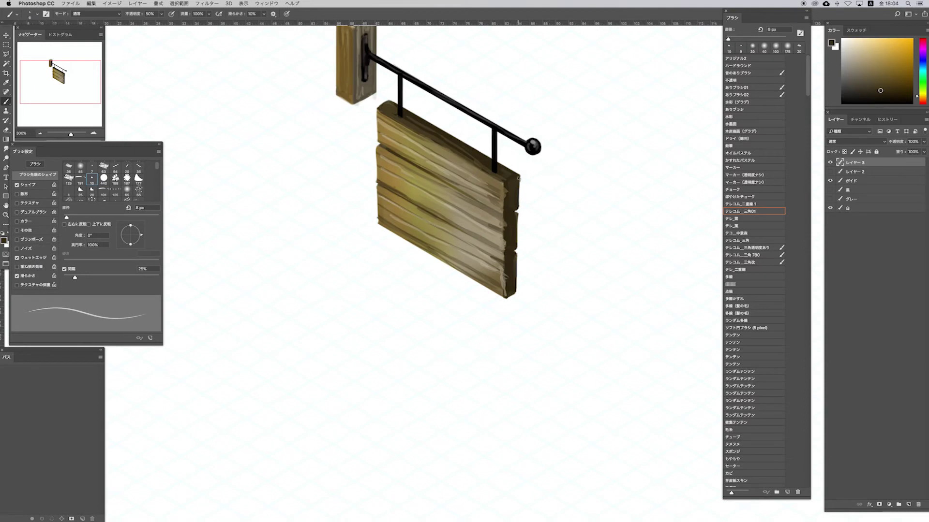
left_click_drag(518, 179, 518, 292)
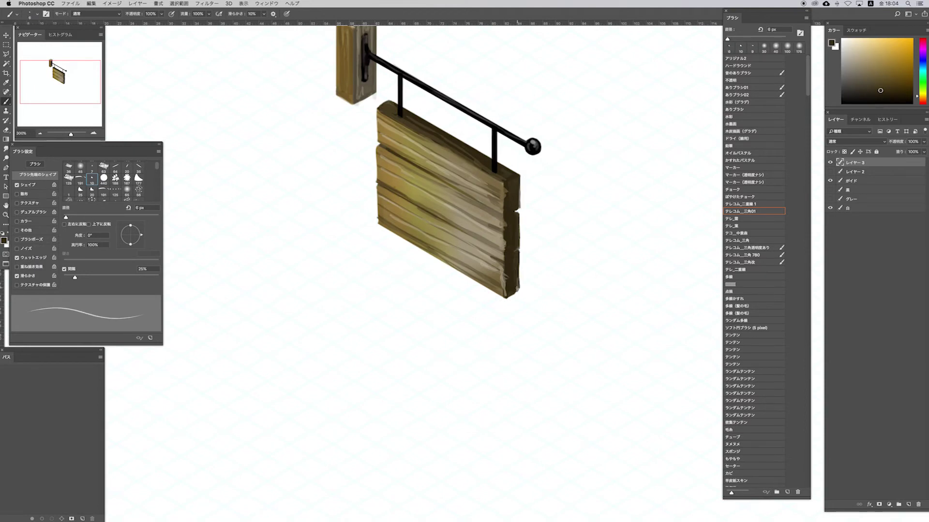
left_click(503, 214, "alt")
mouse_move(503, 214)
left_mouse_down()
mouse_move(513, 223)
mouse_move(488, 213)
left_mouse_up()
left_click(497, 226, "alt")
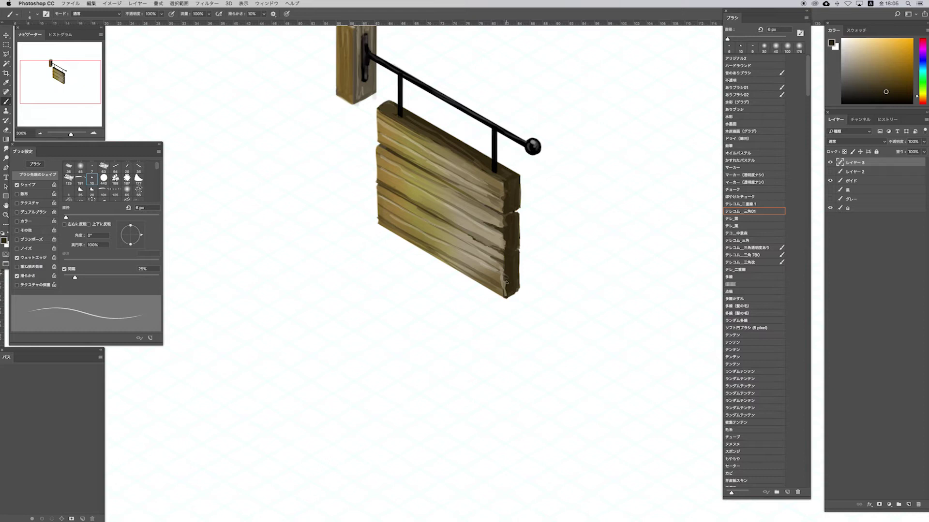
left_click_drag(506, 282, 503, 274)
- Adjust the eraser size, zoom out to 200%, and sample brown from the wooden post
key("e")
key("bracketleft")
key("bracketleft")
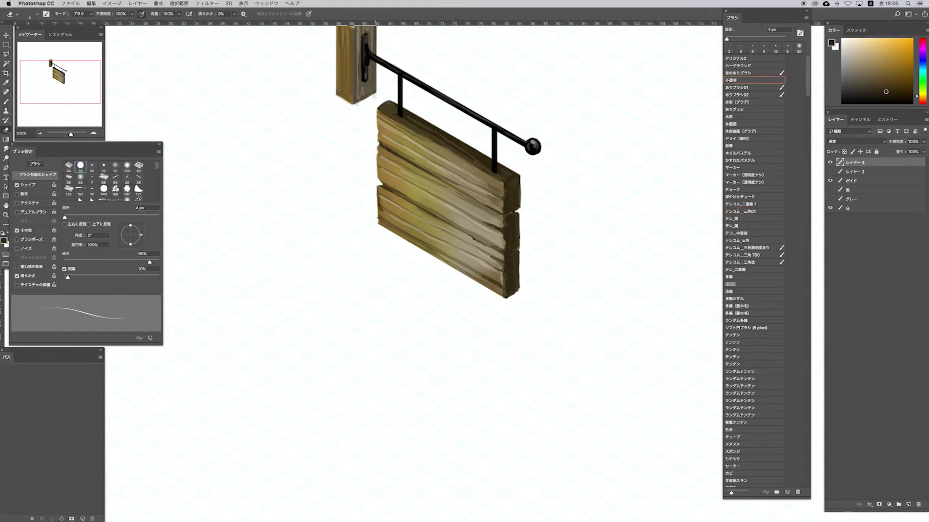
key("super+z")
key("b")
key("super+minus")
key("super+plus")
key("super+minus")
left_click(460, 102, "alt")
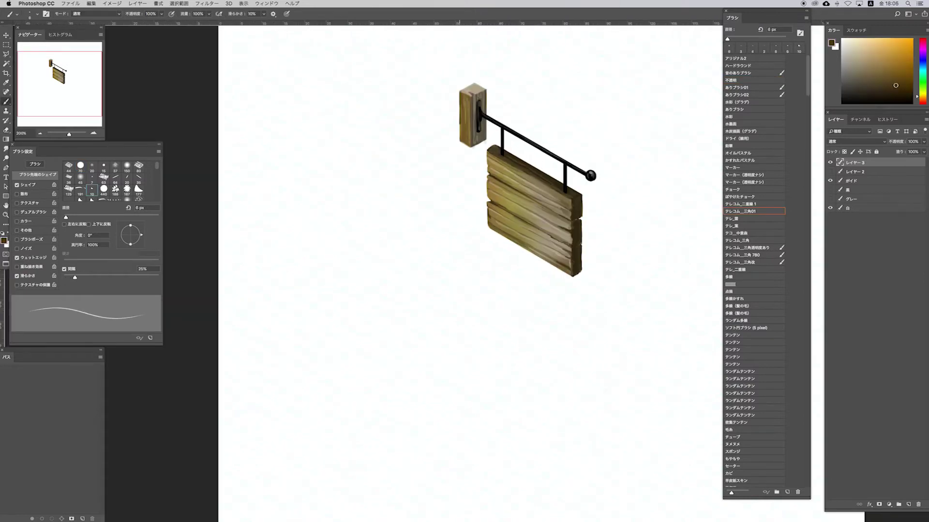
- Paint white 50% highlights down both hanger rods with a 6 px brush
key("super+plus")
key("bracketleft")
key("bracketleft")
key("5")
key("x")
left_click_drag(572, 159, 572, 206)
left_click_drag(478, 106, 478, 151)
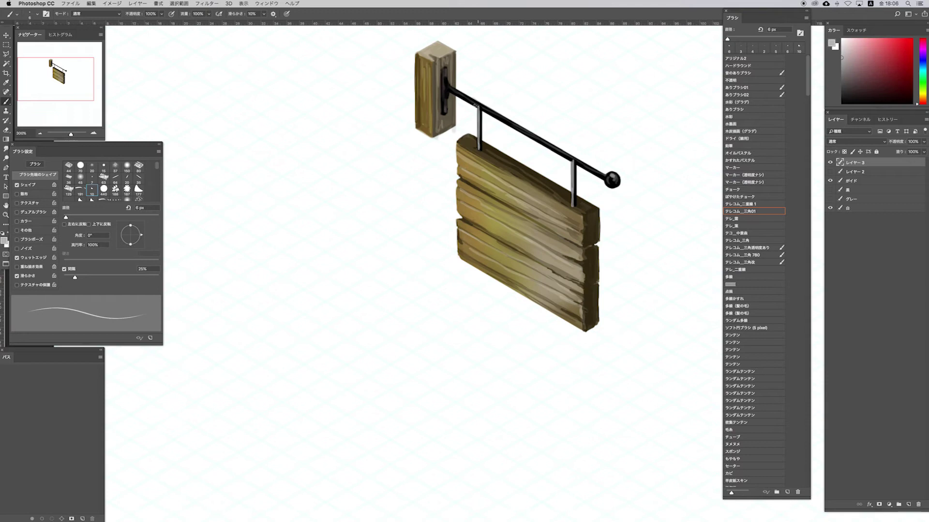
- Add a new pillar layer and set up a 25 px soft chalk brush
key("super+minus")
key("super+minus")
left_click(855, 172)
key("super+shift+alt+n")
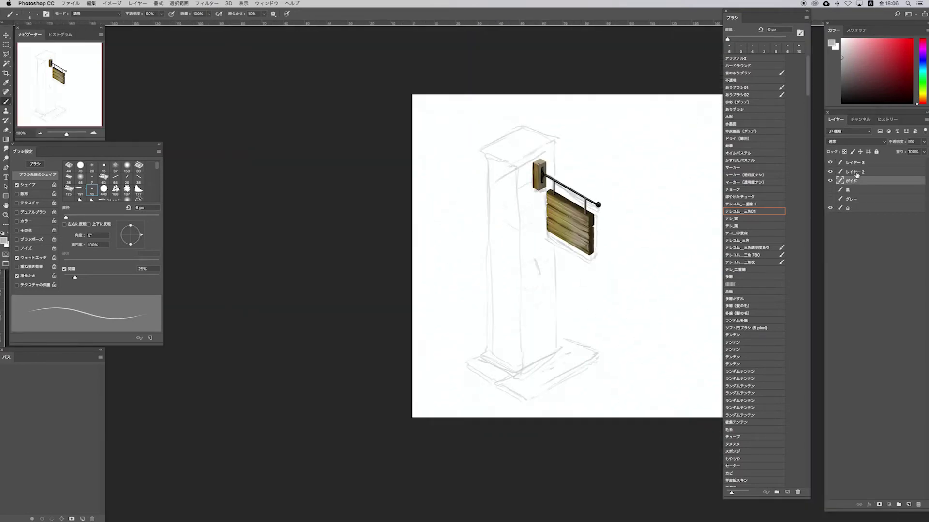
key("super+plus")
left_click(740, 197)
scroll(507, 180, "down", 3)
- Fill a rectangular marquee over the pillar's front face with pink
key("m")
left_click_drag(571, 426, 492, 82)
key("g")
left_click(852, 59)
left_click(539, 315)
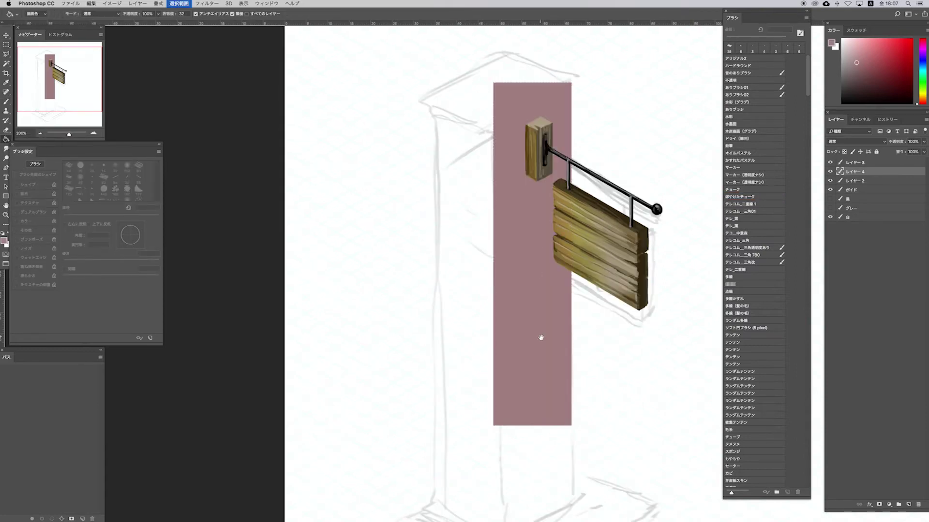
- Erase the pink rectangle's top into a slanted isometric edge with a 20 px eraser
key("super+d")
scroll(498, 191, "up", 3)
key("e")
scroll(498, 191, "up", 2)
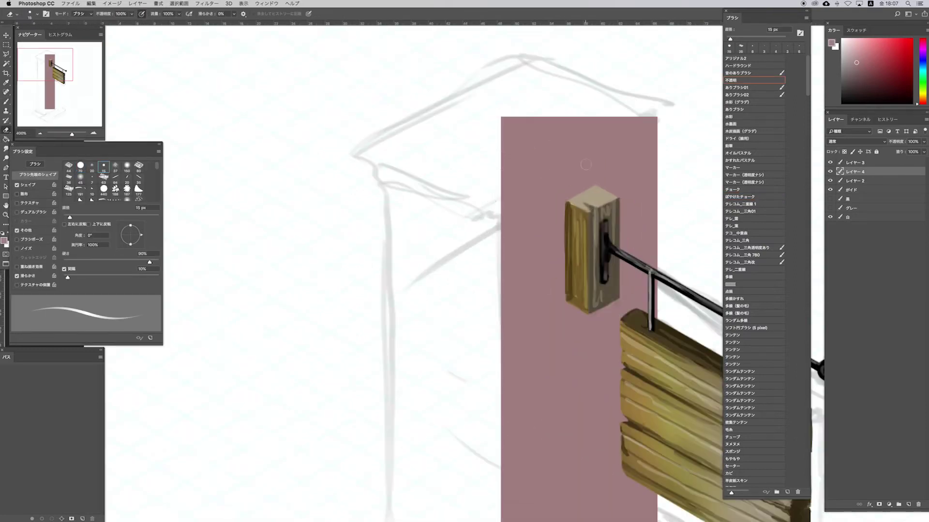
key("bracketright")
left_click_drag(649, 121, 491, 118)
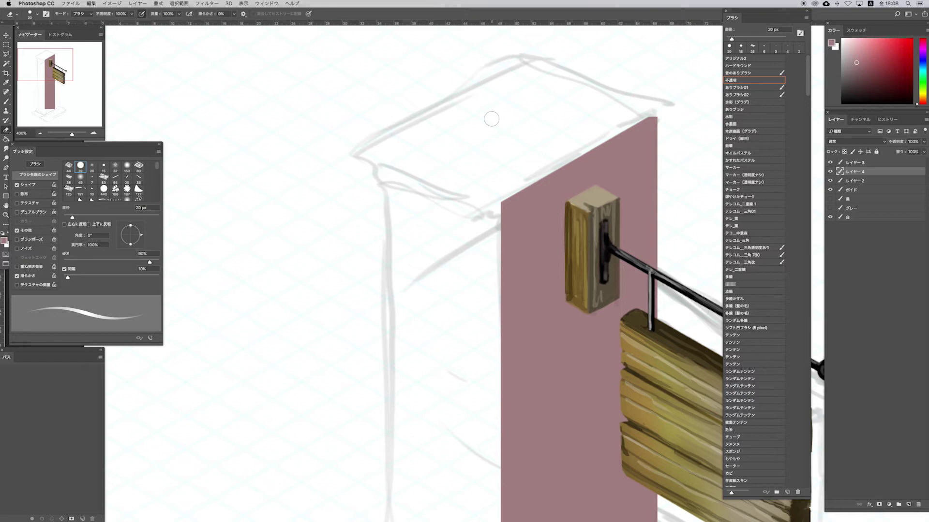
- Paint the face's slanted bottom edge at 100% opacity and rotate the duplicated face 180°
key("b")
key("super+minus")
key("super+minus")
scroll(531, 294, "down", 5)
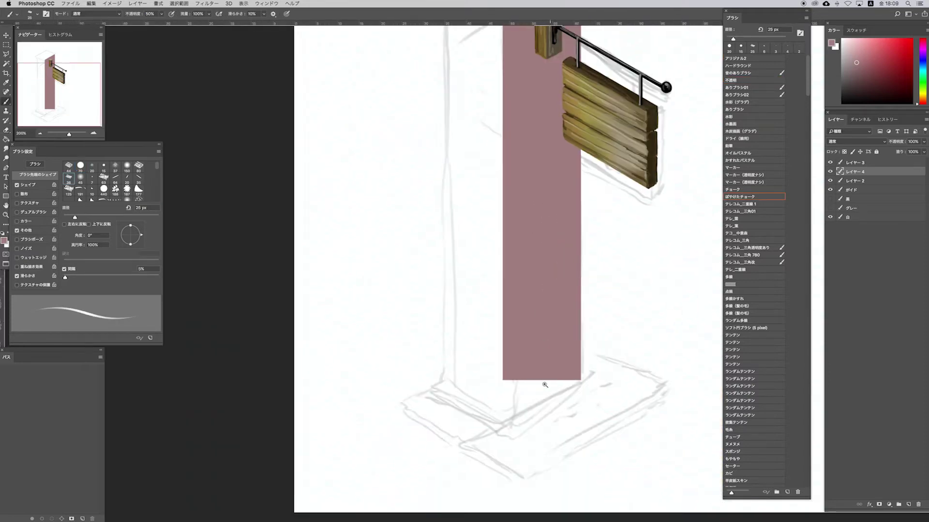
left_click(543, 384, "ctrl")
left_click(599, 368, "shift")
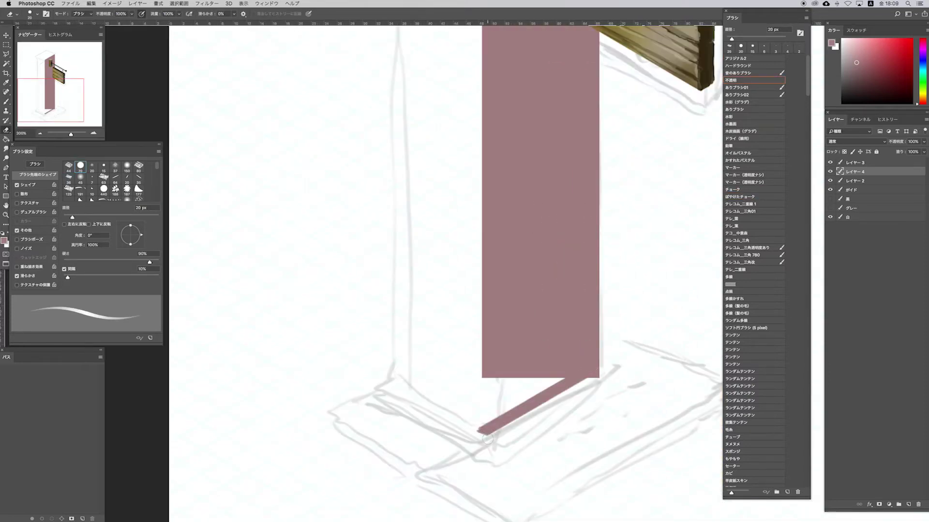
key("0")
mouse_move(488, 370)
left_mouse_down()
mouse_move(488, 422)
mouse_move(508, 387)
mouse_move(561, 380)
mouse_move(607, 284)
left_mouse_up()
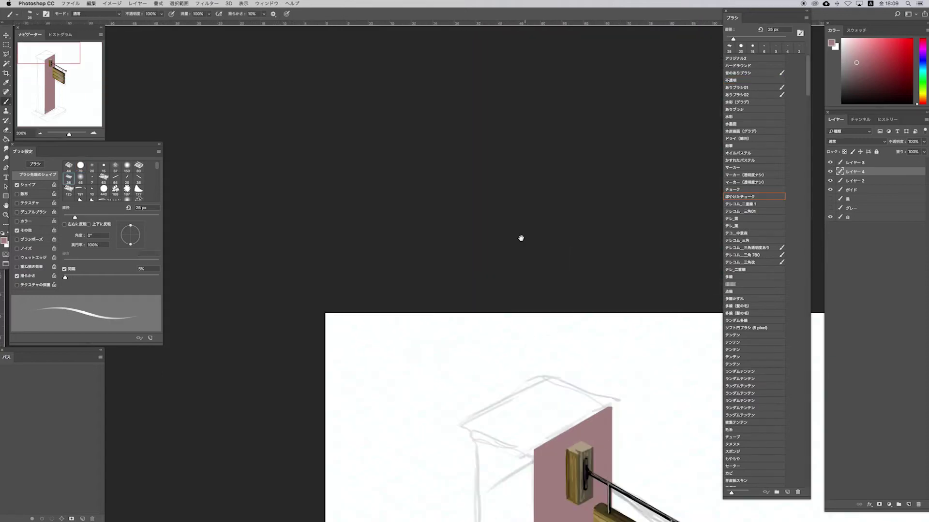
left_click(91, 3)
left_click(226, 223)
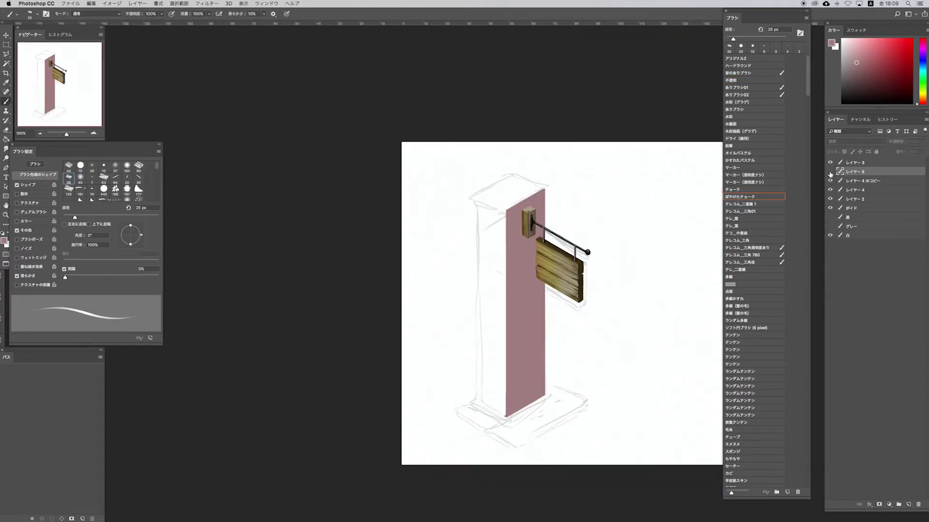
- Flip the copied face and move it into place as the pillar's left face
left_click(91, 4)
left_click(221, 247)
key("v")
scroll(506, 212, "up", 1)
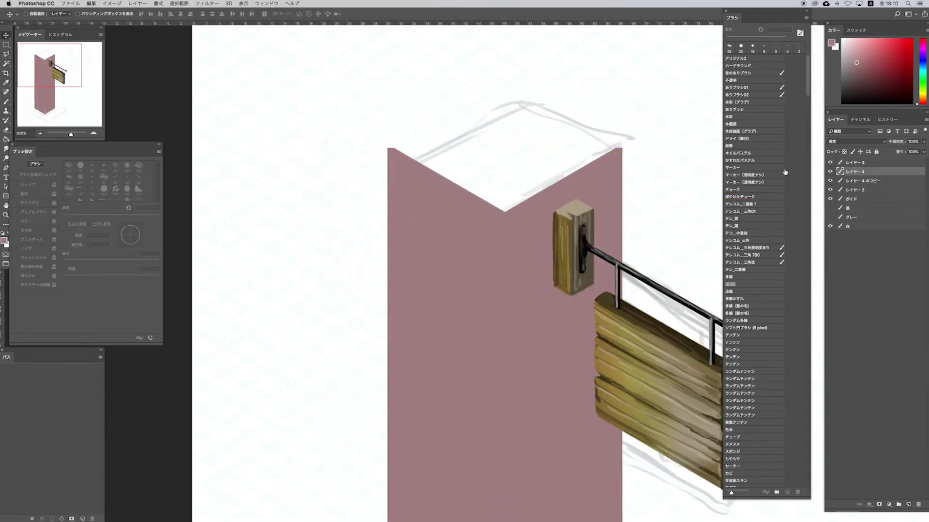
scroll(566, 194, "down", 3)
scroll(566, 194, "up", 3)
left_click(861, 181)
scroll(611, 235, "down", 1)
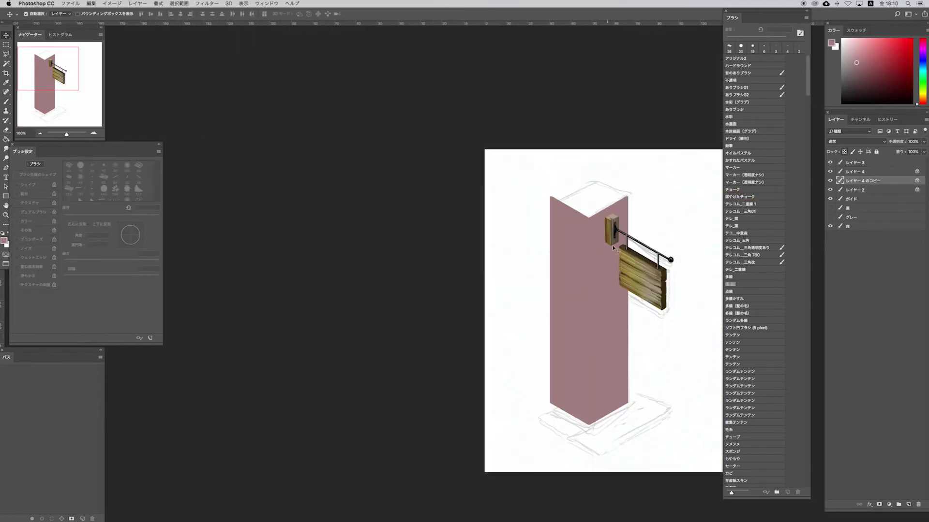
- Lighten the left face with the soft brush and hide the pencil sketch
key("b")
scroll(611, 236, "down", 1)
left_click_drag(527, 348, 532, 154)
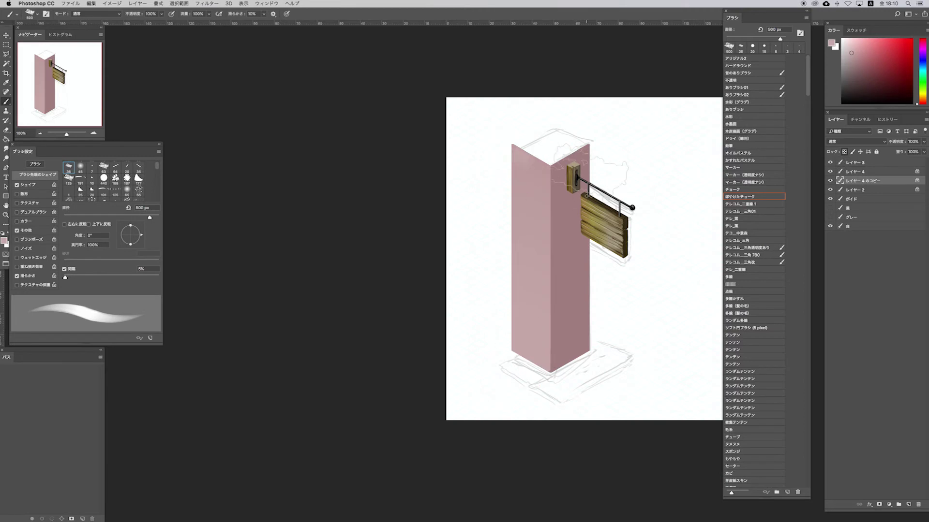
left_click_drag(830, 172, 830, 190)
- Outline the pillar's top in grey with a 25 px brush
scroll(598, 222, "up", 1)
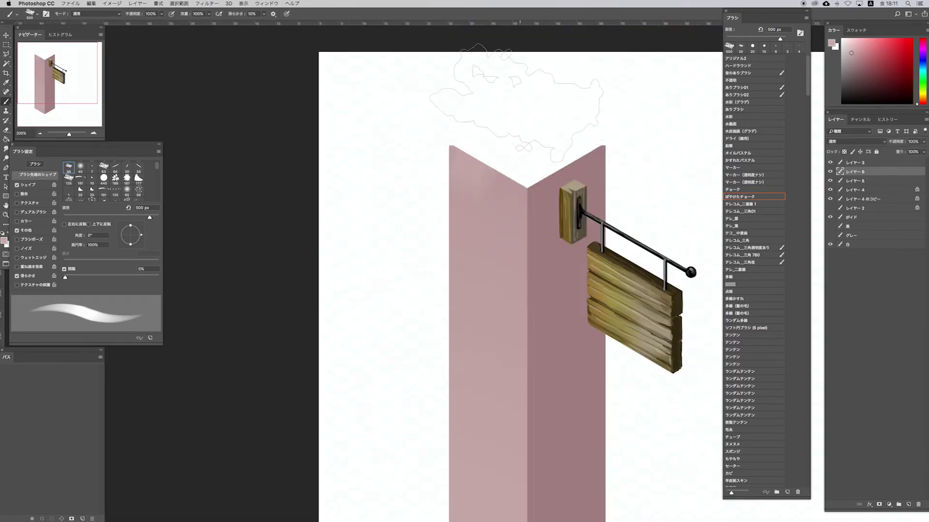
key("[")
key("[")
key("[")
scroll(460, 141, "down", 1)
left_click_drag(604, 136, 494, 141)
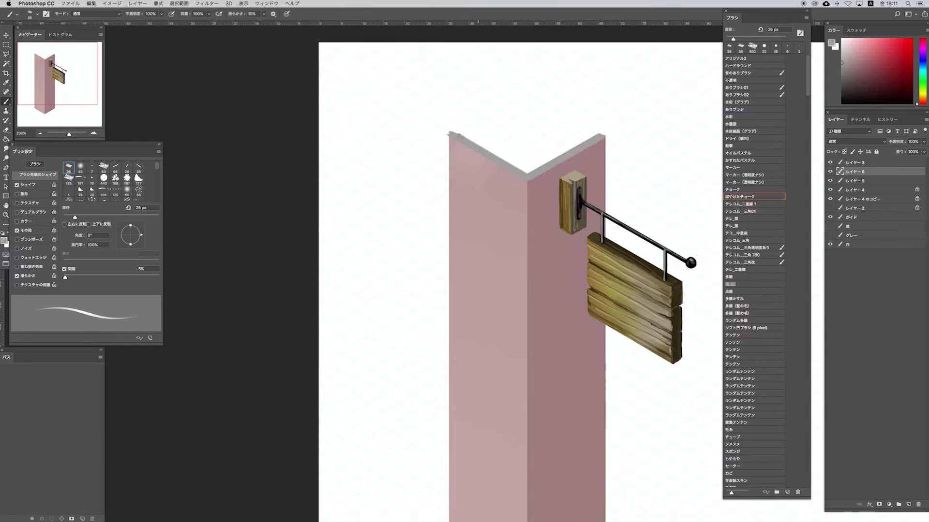
left_click(535, 76, "shift")
left_click_drag(605, 128, 523, 76)
- Erase the overshoot and fill the pillar top with grey
key("e")
key("b")
left_click(179, 4)
left_click(269, 120)
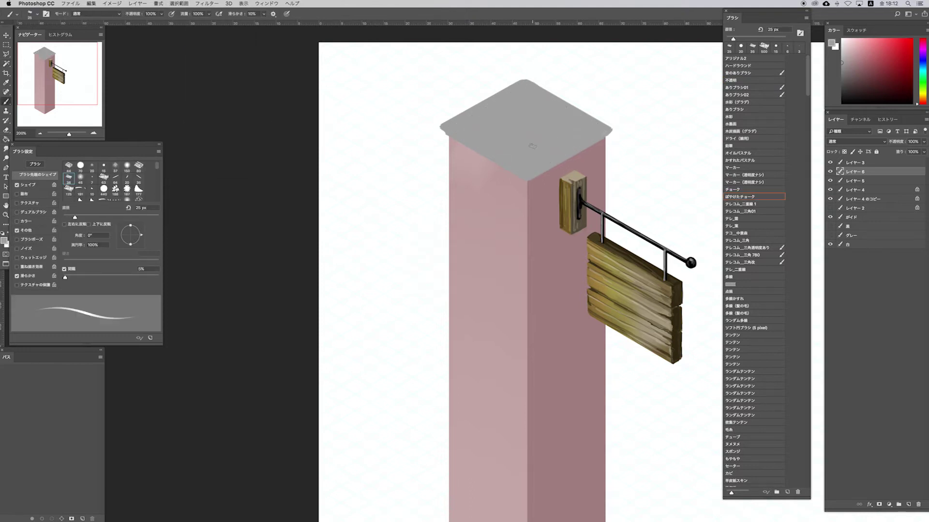
- Repaint the cap lighter with a bevelled rim and merge the painted layer down
mouse_move(442, 128)
left_mouse_down()
mouse_move(530, 169)
mouse_move(606, 128)
left_mouse_up()
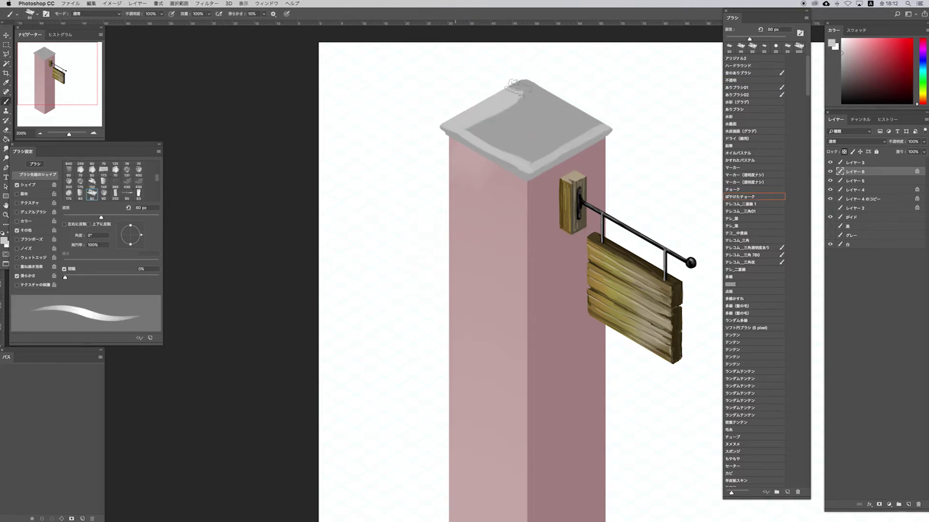
left_click_drag(525, 90, 492, 130)
scroll(534, 172, "down", 1)
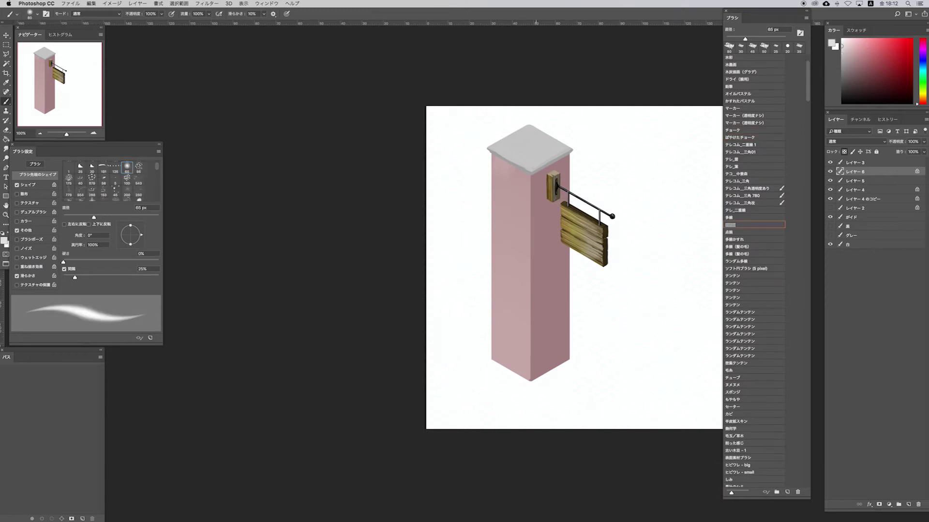
left_click_drag(503, 145, 551, 155)
key("ctrl+e")
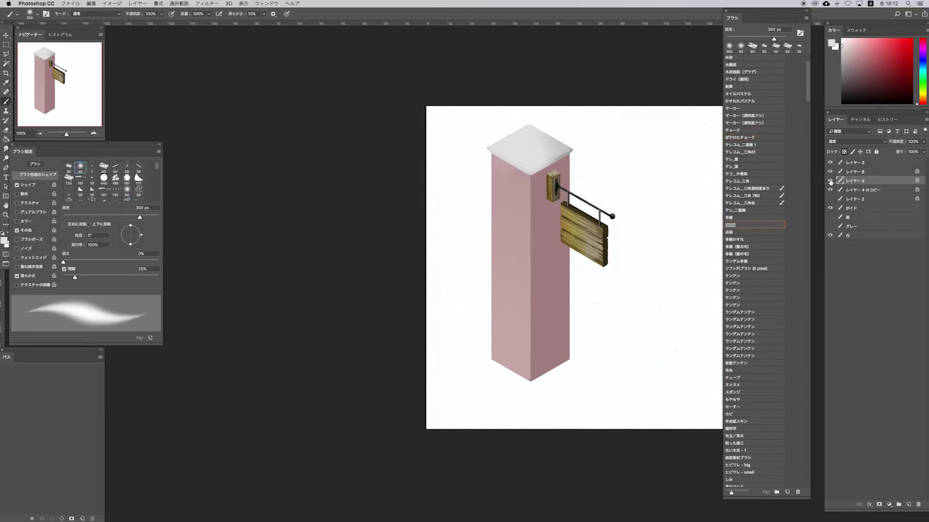
- Try rock and concrete texture brushes on the cap, undoing the overly mottled result
left_click(837, 171)
key("ctrl+plus")
scroll(754, 242, "down", 10)
left_click(742, 205)
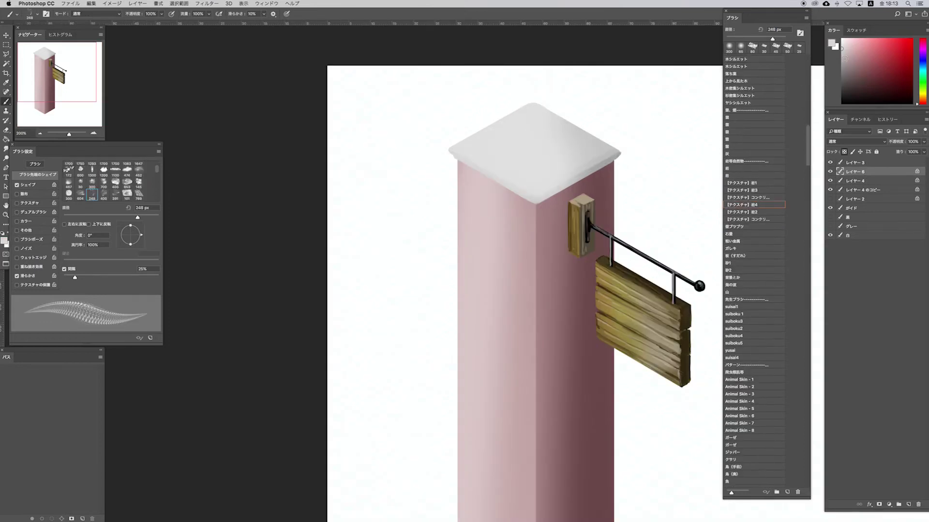
left_click(748, 183)
left_click_drag(479, 145, 557, 104)
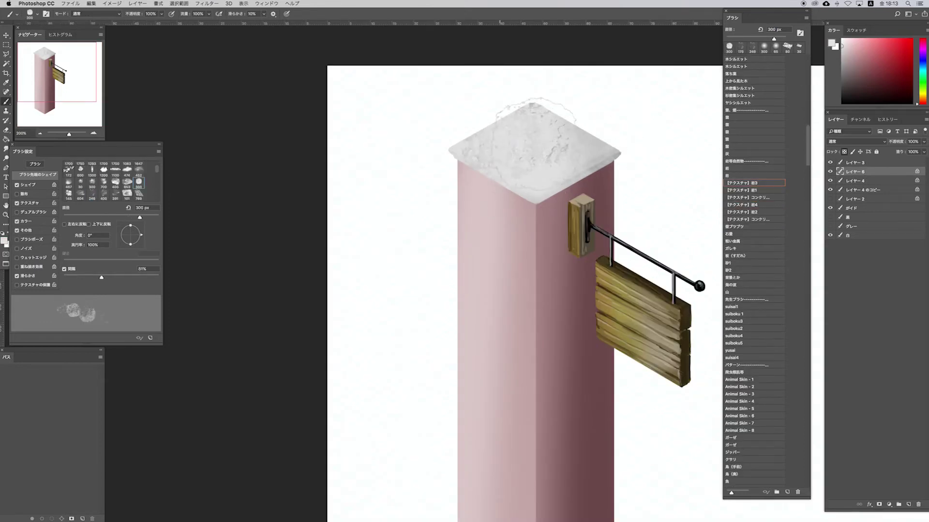
left_click(749, 219)
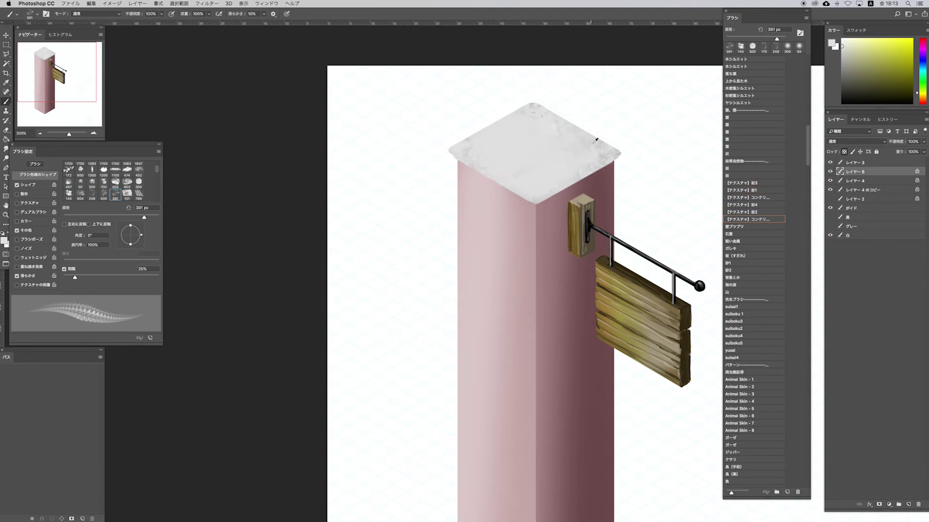
key("ctrl+z")
left_click_drag(809, 137, 809, 68)
- Darken the cap's lower-left edge with chalk and add a white 70% highlight along it
left_click(740, 196)
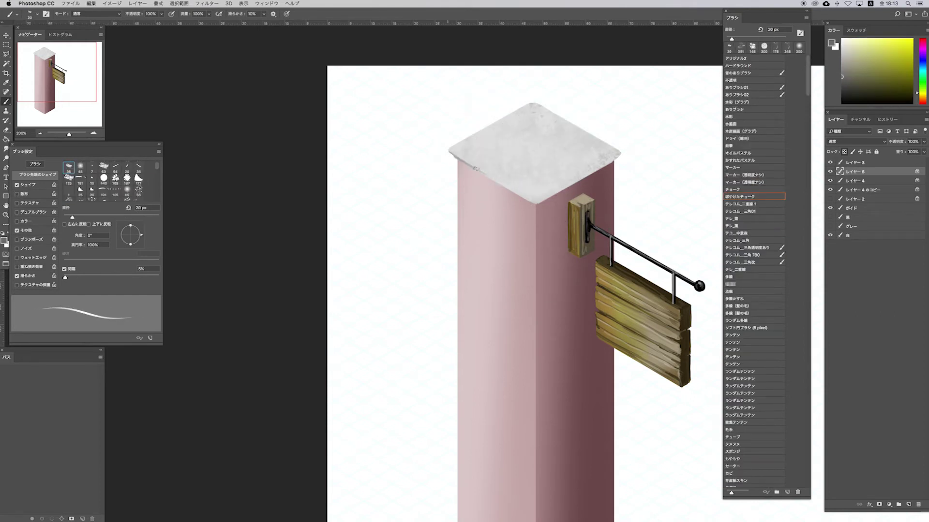
mouse_move(451, 165)
left_mouse_down()
mouse_move(516, 191)
mouse_move(615, 159)
left_mouse_up()
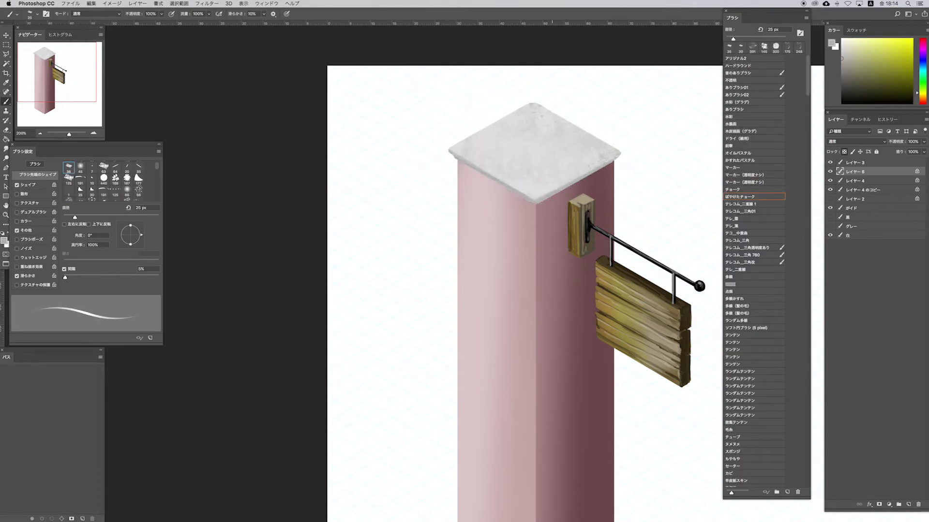
key("x")
key("bracketleft")
key("bracketleft")
key("bracketleft")
key("7")
left_click_drag(466, 153, 442, 174)
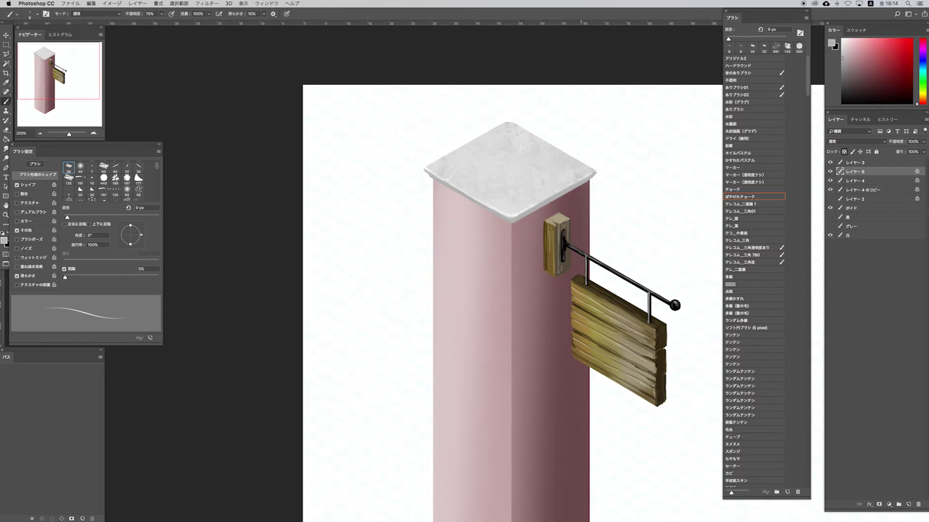
- Erase small chips from the cap's edges, then switch to a larger white brush
key("e")
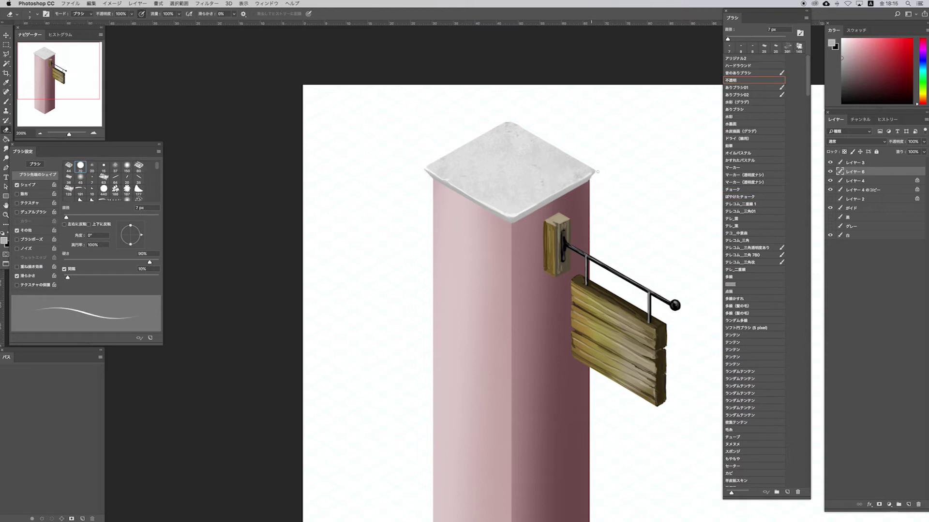
left_click_drag(520, 149, 487, 157)
key("b")
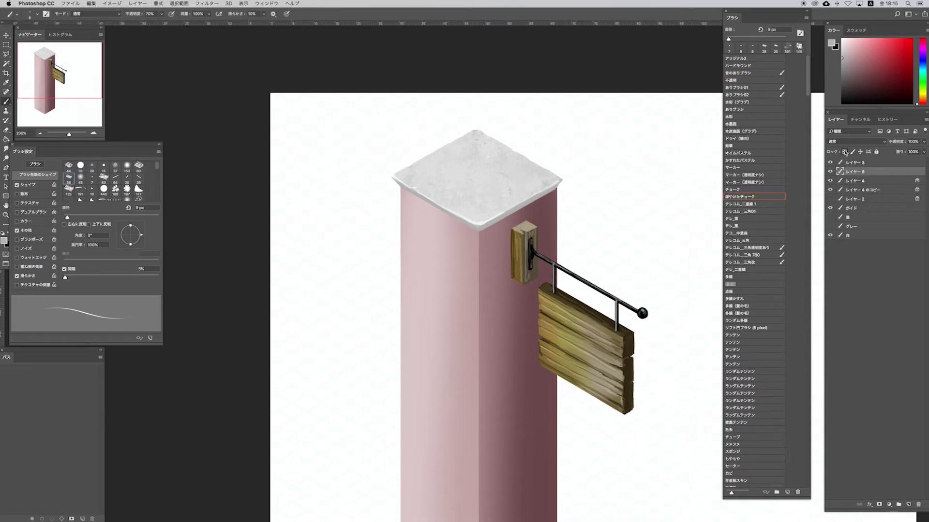
key("d")
key("x")
key("bracketright")
key("bracketright")
left_click_drag(537, 193, 412, 197)
- Draw a black brick outline, add a second brick beside it, and merge them
left_click_drag(508, 203, 394, 203)
left_click_drag(504, 102, 552, 101)
left_click(552, 131, "shift")
left_click(505, 131, "shift")
left_click(505, 102, "shift")
left_click_drag(414, 148, 469, 148)
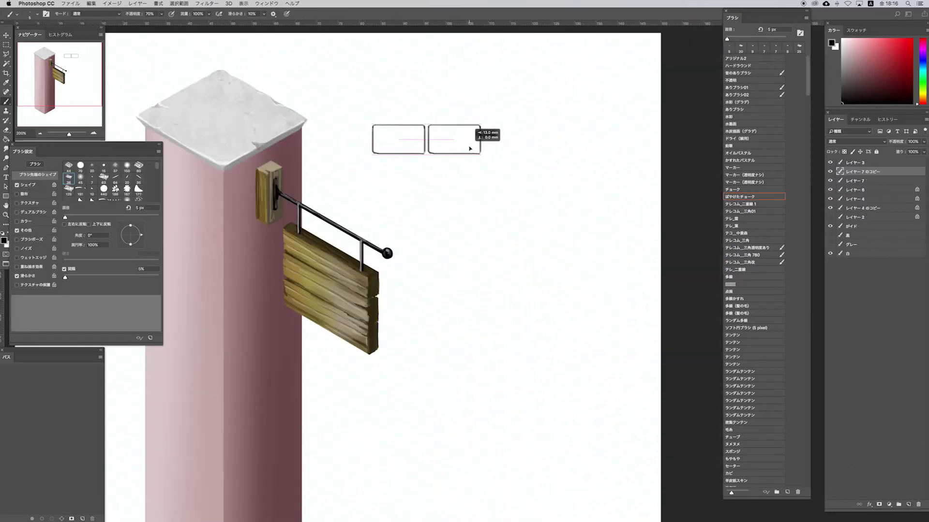
key("super+e")
- Duplicate the brick pair into a third brick and merge them into one row
key("v")
left_click_drag(855, 208, 881, 298)
key("ctrl+j")
key("ctrl+j")
mouse_move(484, 129)
left_mouse_down()
mouse_move(534, 128)
mouse_move(536, 72)
left_mouse_up()
key("ctrl+t")
key("Escape")
key("super+e")
- Add an offset second row and stack copied rows downward into a tall brick wall
left_click_drag(476, 132, 488, 165)
key("Up")
key("Up")
key("Up")
key("super+alt+shift+e")
left_click_drag(513, 150, 513, 321)
key("super+e")
key("super+e")
left_click_drag(519, 127, 519, 355)
key("super+e")
- Move the brick pattern onto the pillar and skew it to fit the right face
key("super+minus")
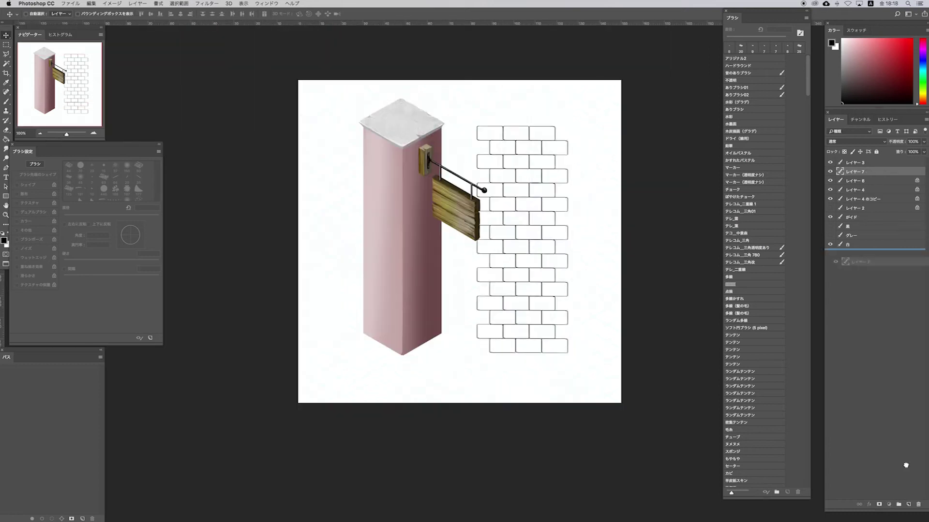
left_click_drag(516, 284, 452, 265)
key("super+plus")
key("super+t")
left_click_drag(521, 286, 446, 235)
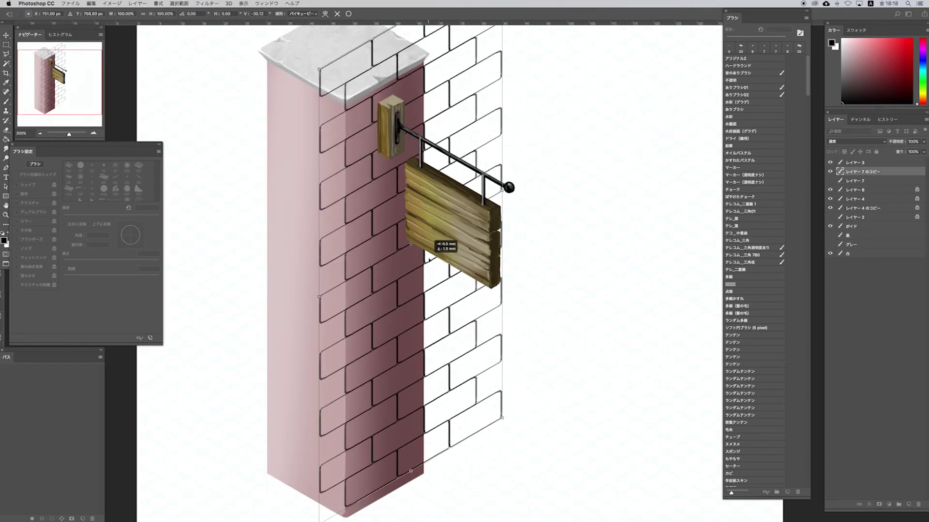
key("Return")
- Duplicate the skewed bricks, flip the copy horizontally, and place it on the left face
key("super+j")
left_click(91, 3)
left_click(232, 249)
left_click_drag(421, 191, 339, 192)
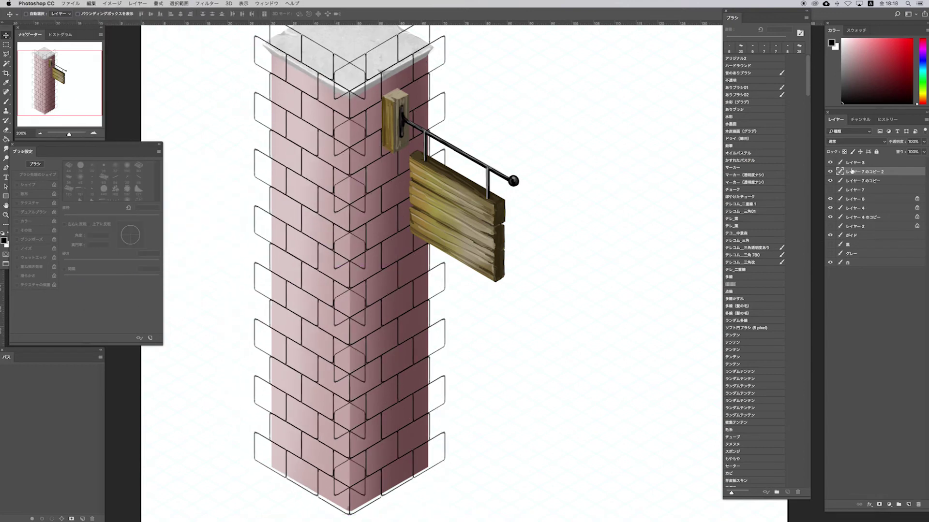
key("super+minus")
- Trim the overhanging bricks, merge both faces, move the layer below the sign, and clip it to the pillar
key("m")
left_click_drag(348, 159, 420, 391)
key("super+plus")
key("super+e")
key("v")
left_click_drag(862, 176, 862, 193)
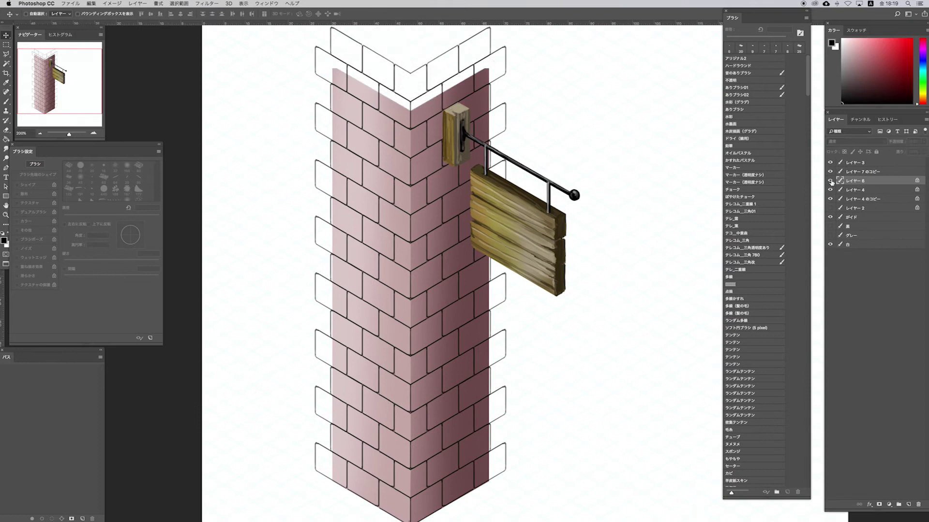
key("super+e")
key("super+minus")
key("b")
key("super+plus")
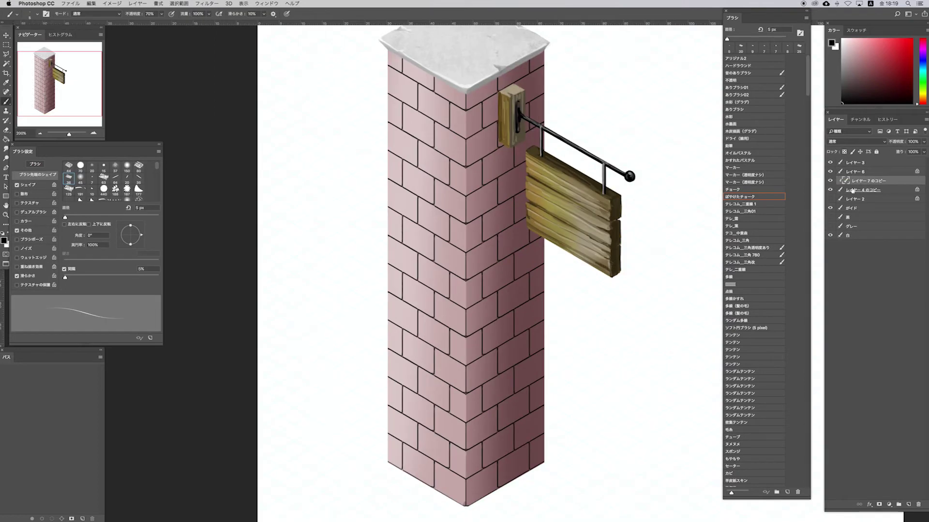
- Select the pillar layer, zoom in, set full brush opacity, and show the グレー backdrop
left_click(866, 190)
key("super+plus")
key("super+comma")
key("super+comma")
key("0")
mouse_move(440, 195)
left_mouse_down()
mouse_move(472, 125)
mouse_move(487, 32)
left_mouse_up()
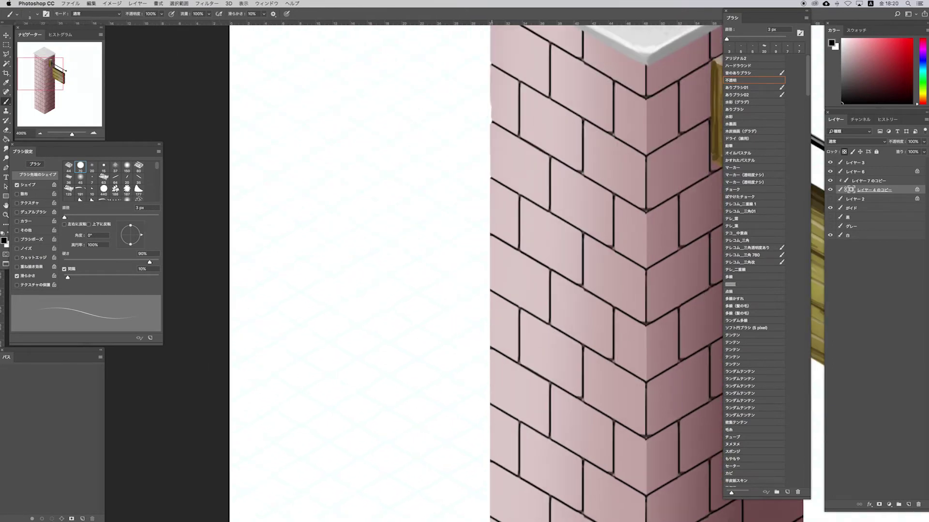
left_click_drag(488, 242, 515, 202)
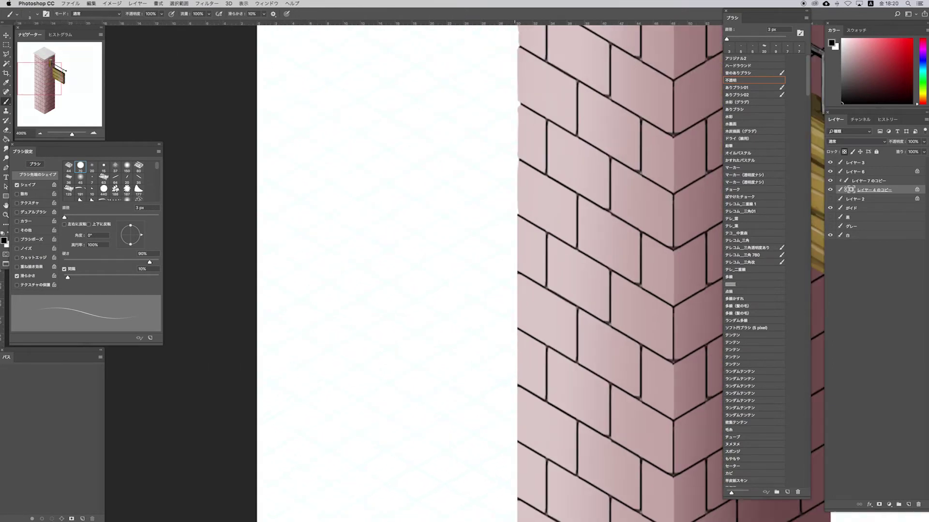
left_click(830, 226)
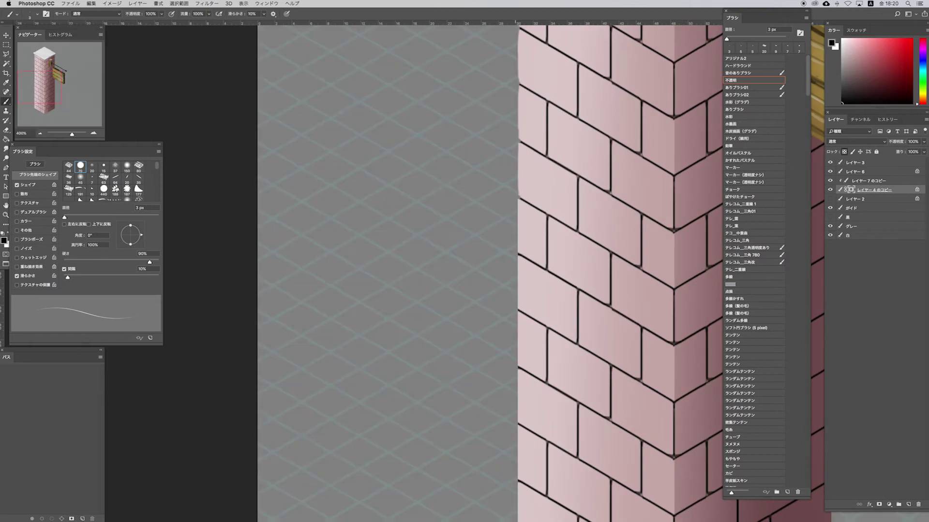
- Work along the pillar's outer edges and bottom, roughening the brick line ends
scroll(527, 183, "down", 3)
scroll(525, 182, "down", 3)
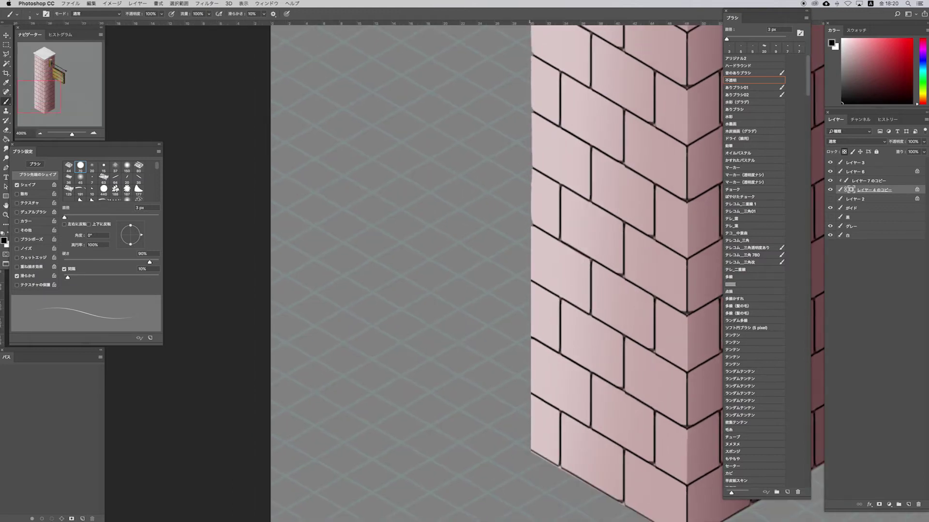
scroll(532, 191, "down", 3)
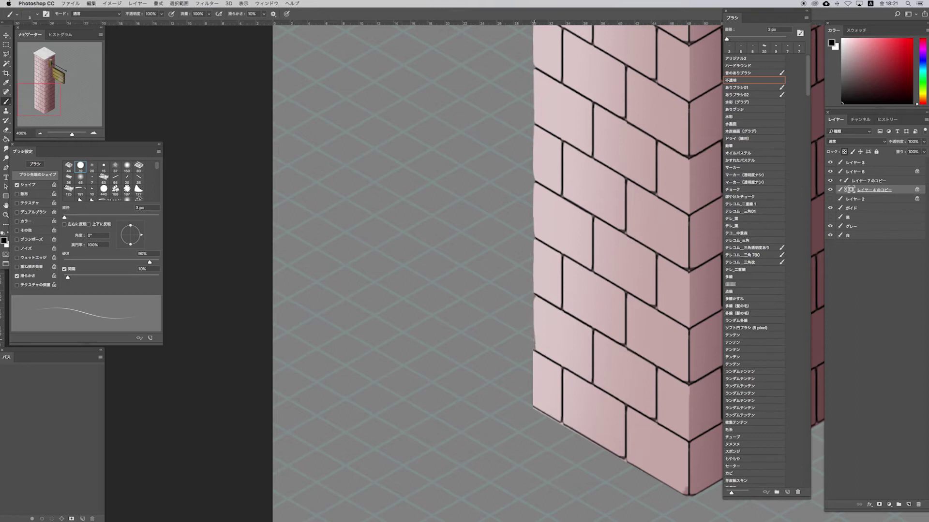
scroll(624, 261, "down", 1)
scroll(532, 262, "down", 3)
scroll(532, 261, "right", 5)
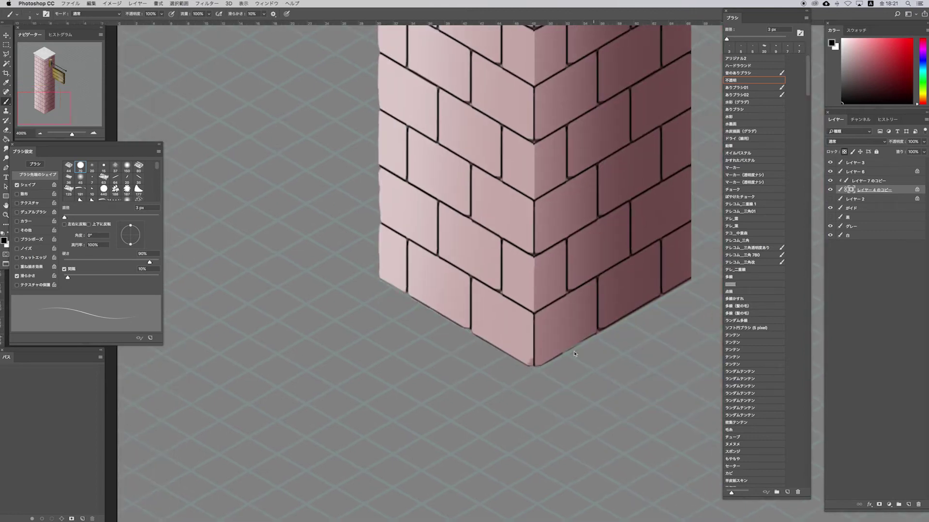
scroll(503, 208, "up", 1)
scroll(503, 208, "right", 2)
scroll(449, 261, "down", 3)
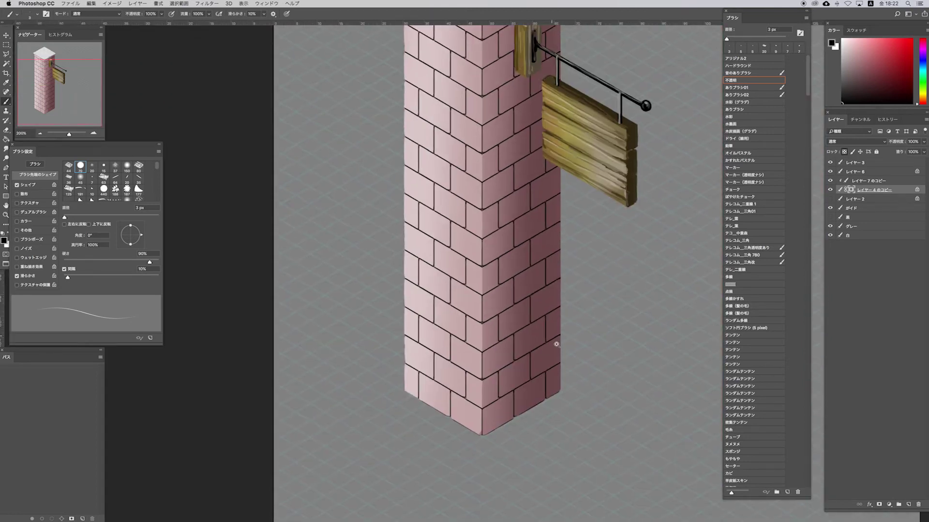
scroll(450, 262, "up", 3)
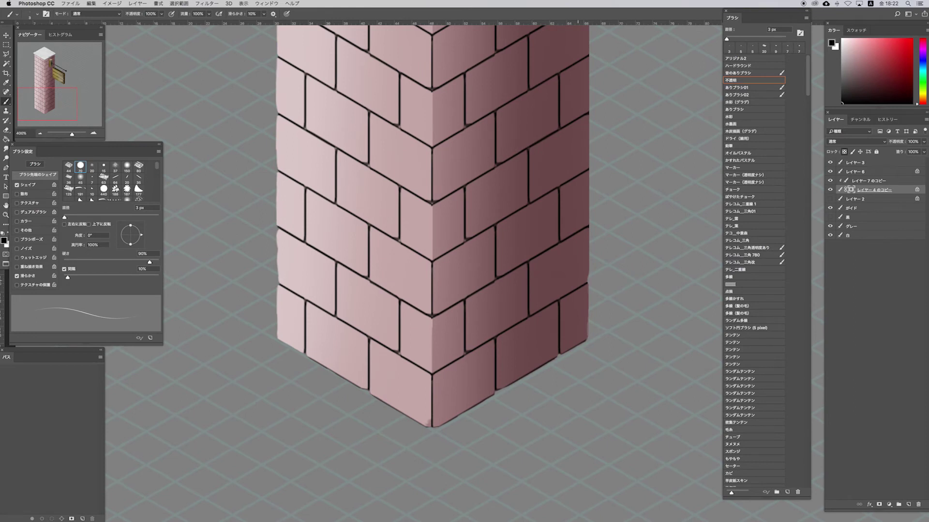
scroll(435, 261, "up", 2)
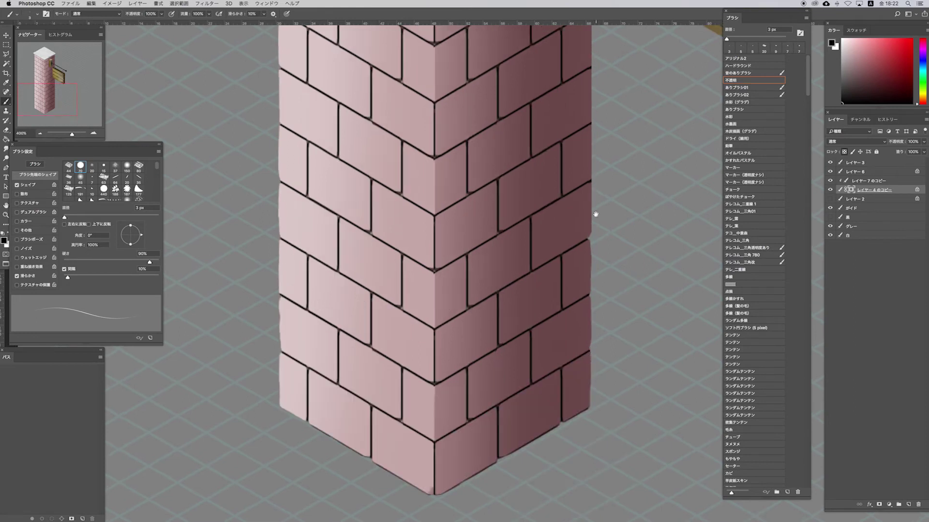
scroll(596, 214, "up", 2)
scroll(595, 213, "up", 2)
scroll(584, 237, "up", 2)
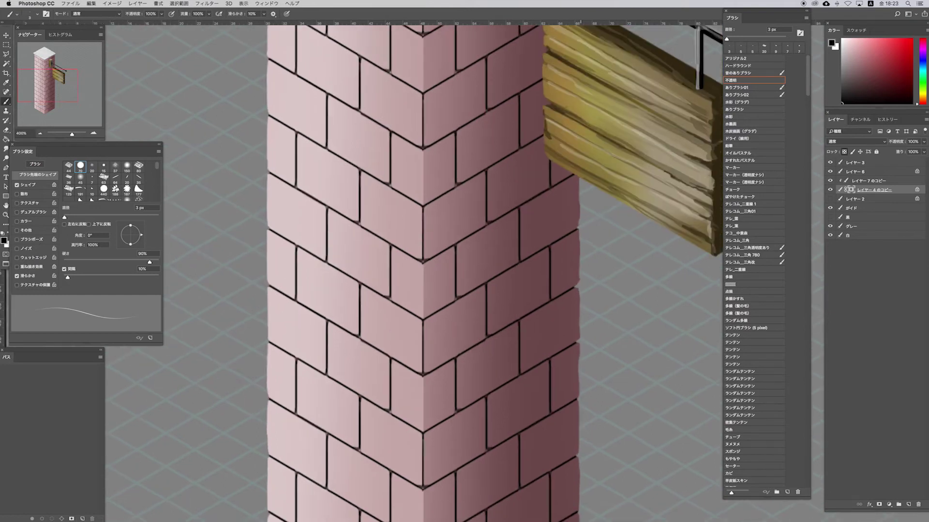
scroll(579, 192, "up", 2)
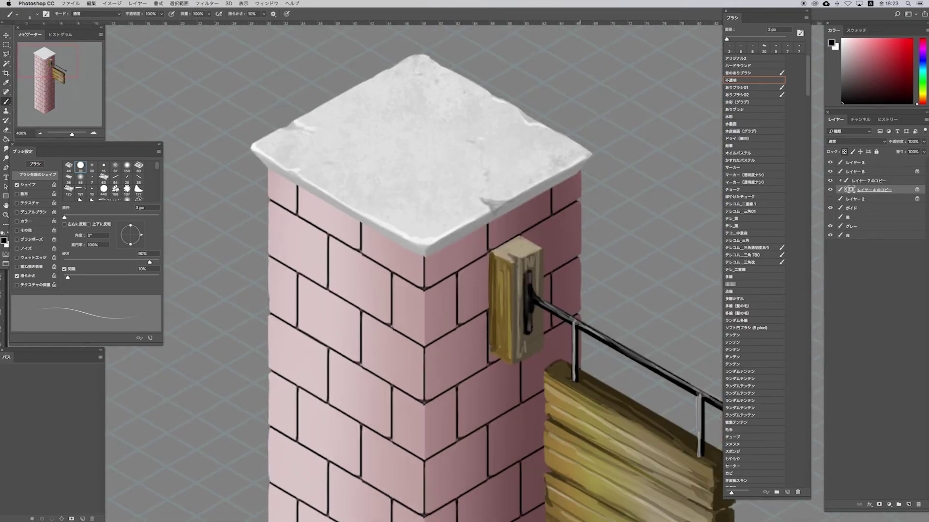
- Zoom out and hide the ガイド and グレー layers
key("super+minus")
key("super+minus")
left_click(830, 208)
left_click(830, 226)
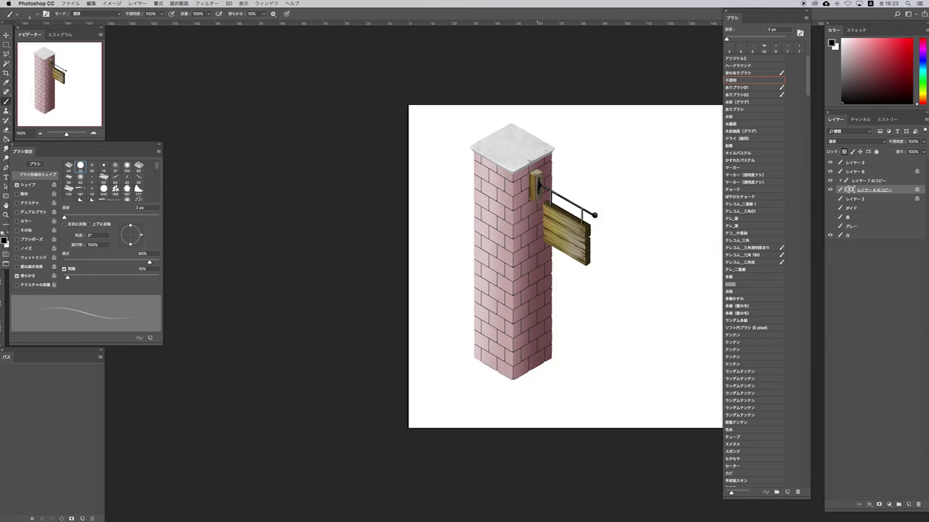
key("super+plus")
scroll(755, 290, "down", 10)
left_click(745, 254)
- Paint a rock texture over the brick column on a new layer at 58% opacity
key("super+z")
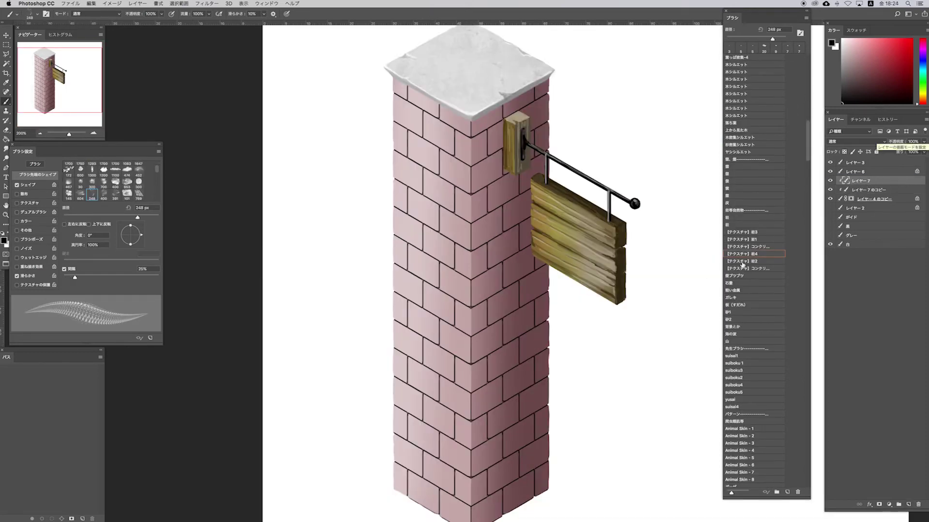
left_click(743, 264)
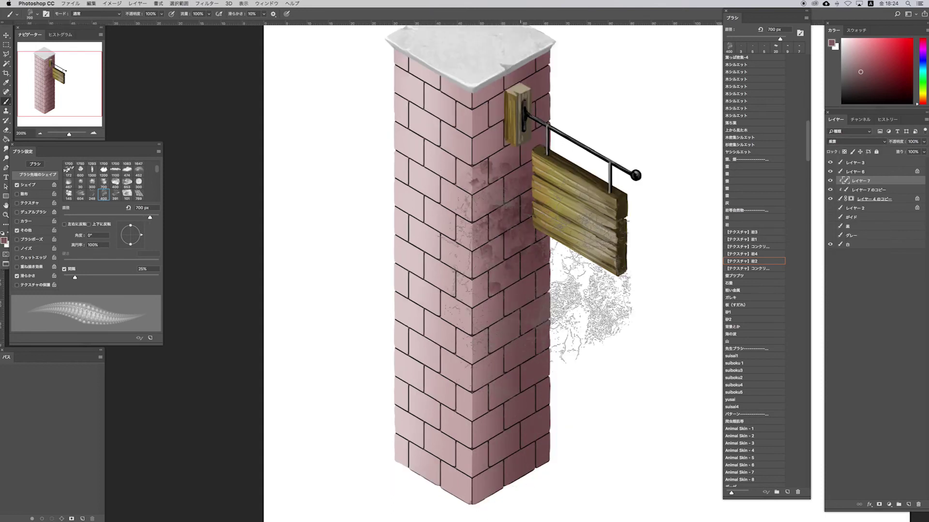
left_click_drag(590, 300, 422, 377)
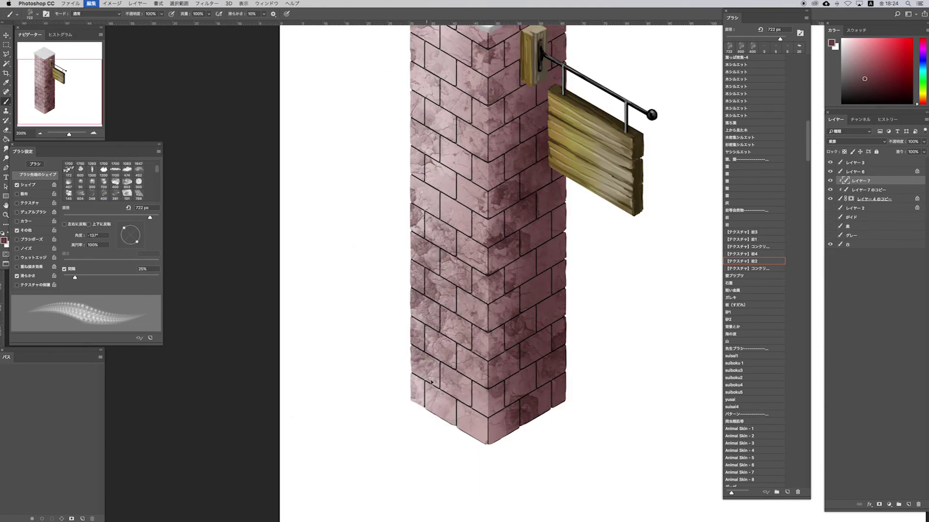
left_click_drag(367, 290, 353, 322)
left_click_drag(923, 141, 911, 154)
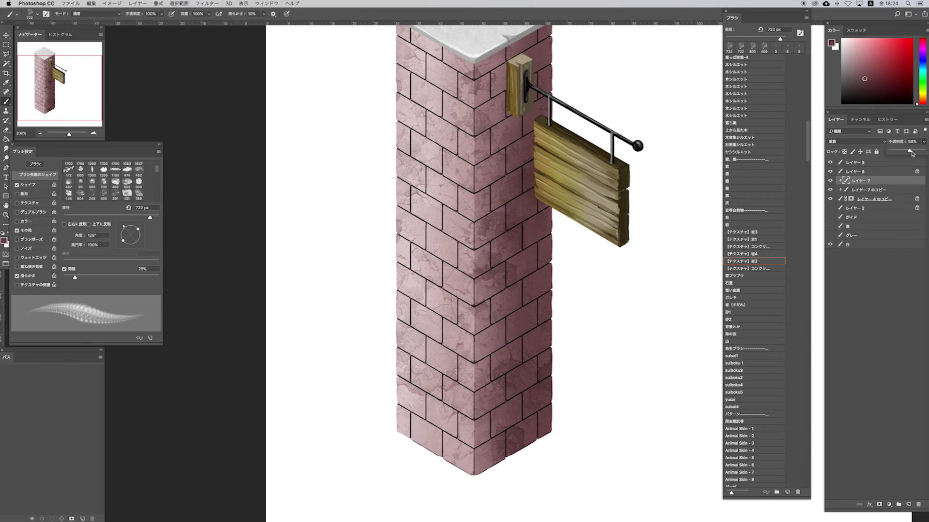
- Add another new layer and paint more stone texture over the brick column
key("ctrl+shift+alt+n")
mouse_move(378, 174)
left_mouse_down()
mouse_move(479, 213)
mouse_move(484, 372)
left_mouse_up()
key("ctrl+1")
key("m")
key("b")
left_click_drag(459, 159, 484, 233)
key("ctrl+d")
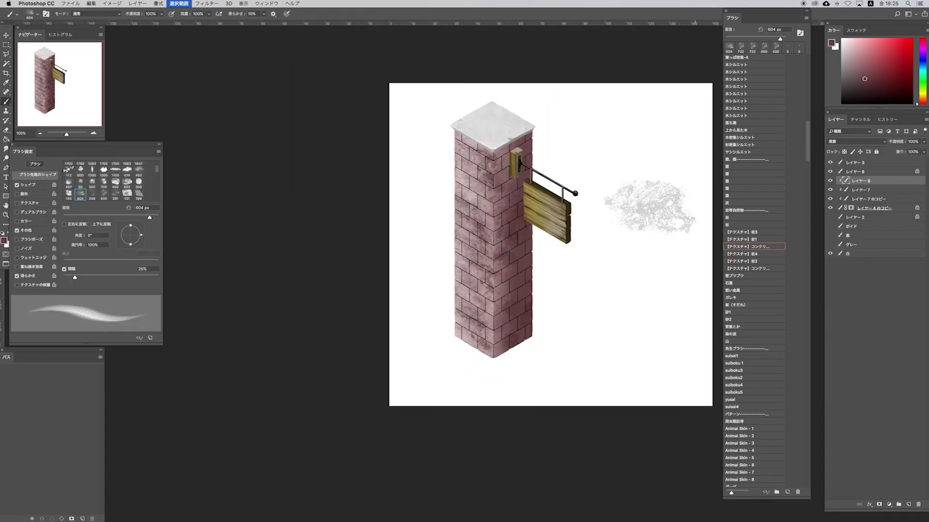
- Test a pink texture stroke inside a rectangle beside the column, undo it, and zoom to 200%
key("m")
left_click_drag(586, 122, 492, 379)
key("b")
left_click_drag(512, 193, 525, 251)
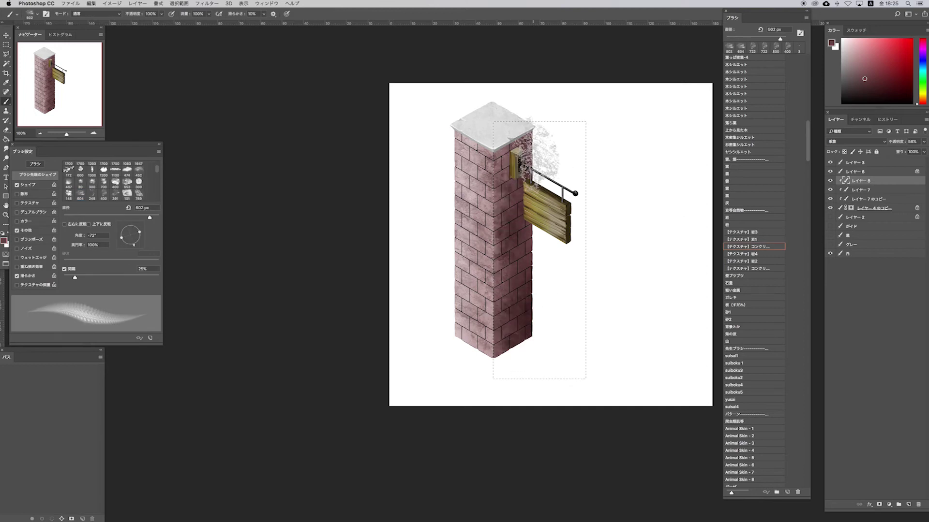
key("ctrl+z")
key("ctrl+d")
key("ctrl+plus")
- Make レイヤー2 active and set a small 7 px white brush after undoing a trial stroke
left_click(855, 217)
left_click_drag(435, 97, 503, 204)
key("ctrl+z")
scroll(431, 110, "up", 4)
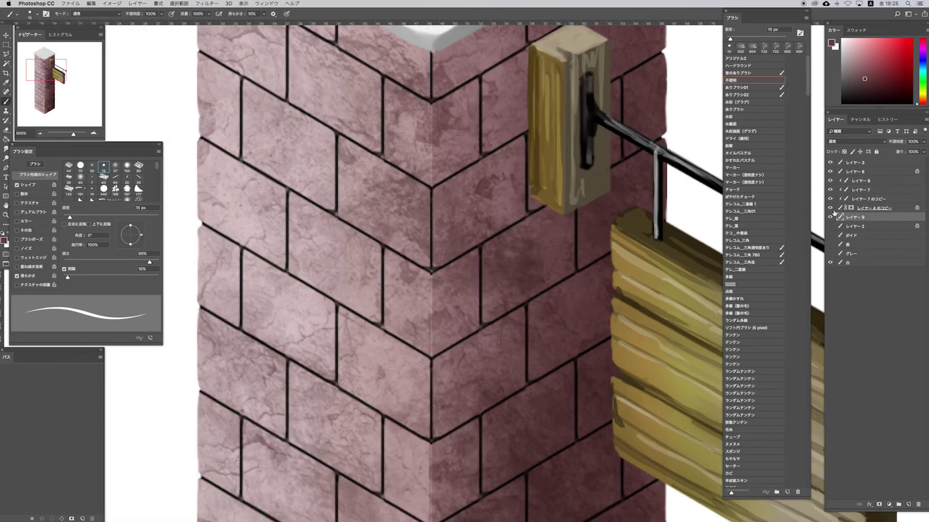
scroll(431, 271, "down", 3)
key("alt+bracketright")
key("x")
key("bracketleft")
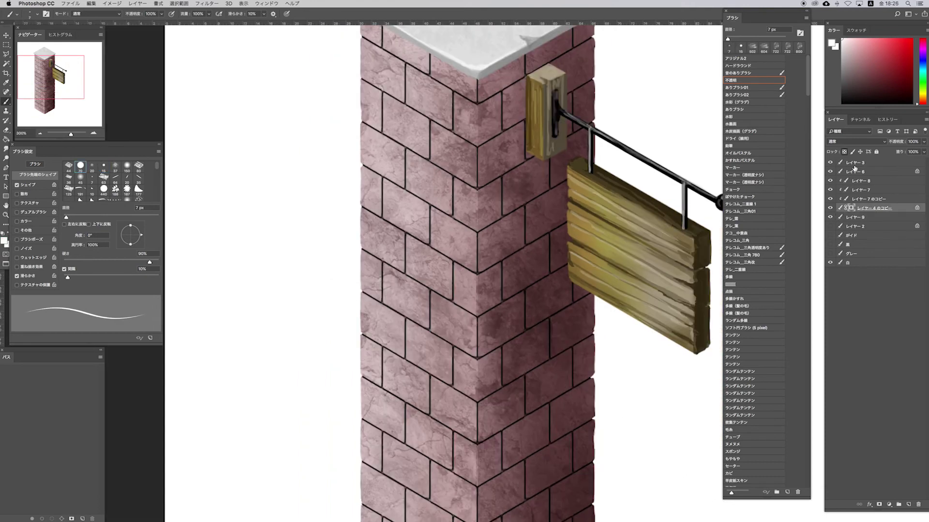
- Hide the brick outlines and paint a pink line along the pillar's corner edge on a new layer
left_click(830, 199)
key("e")
key("b")
key("ctrl+shift+alt+n")
left_click_drag(477, 78, 477, 266)
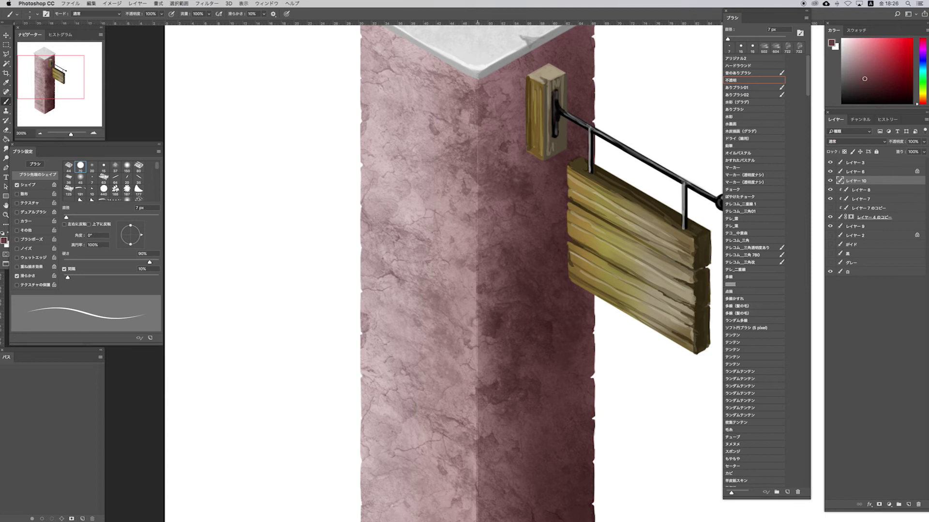
scroll(499, 135, "down", 2)
- Show and select the brick outline layer レイヤー7のコピー, enlarge the brush to 250 px, and zoom out
left_click(830, 208)
left_click(866, 208)
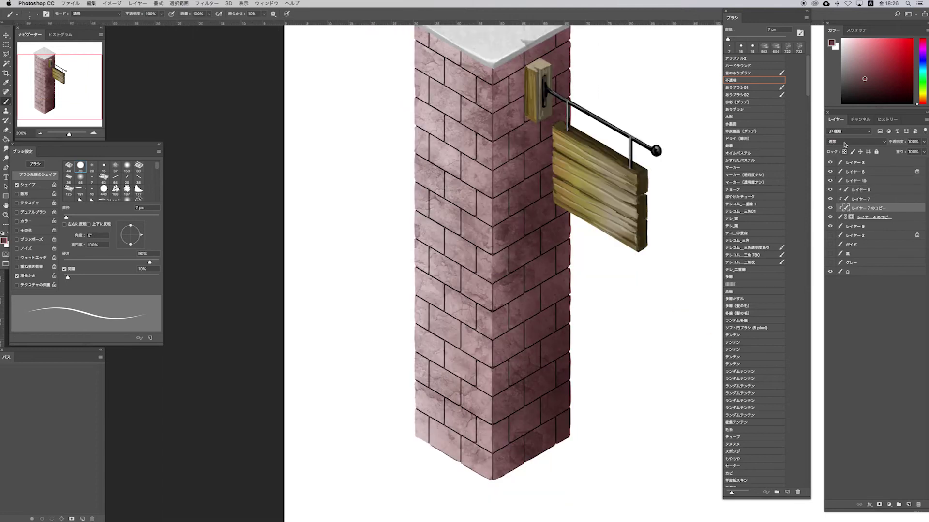
key("bracketright")
key("bracketright")
key("bracketright")
key("ctrl+1")
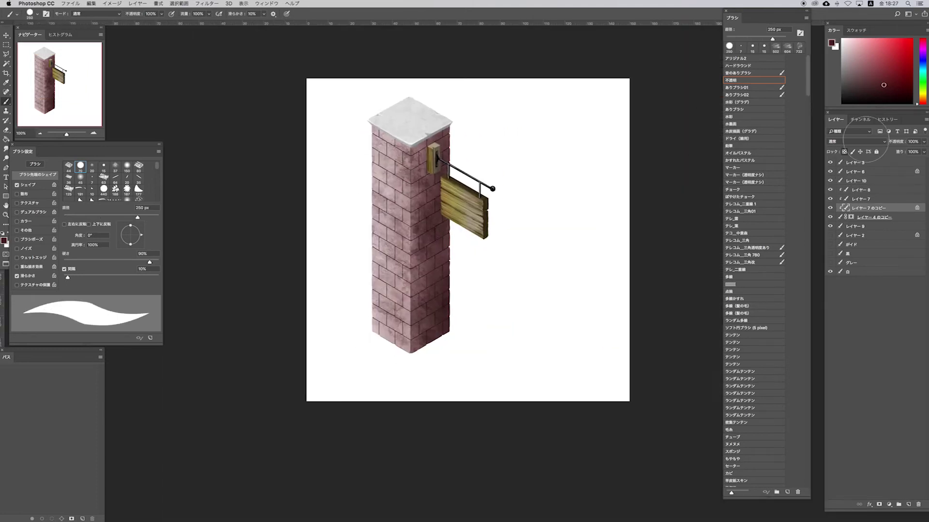
left_click(866, 226, "shift")
- Merge the selected texture layers and rename the result '村'
key("ctrl+e")
double_click(856, 180)
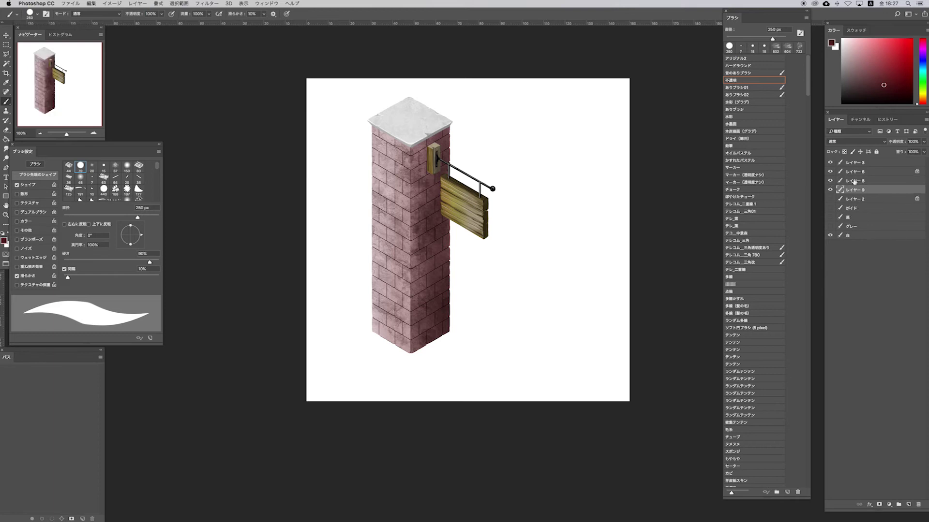
type("村")
key("Return")
- Paint a small crack near the pillar top with an 8 px fine textured brush
left_click(738, 102)
left_click(753, 73)
scroll(353, 120, "up", 2)
mouse_move(525, 221)
left_mouse_down()
mouse_move(548, 212)
mouse_move(548, 238)
left_mouse_up()
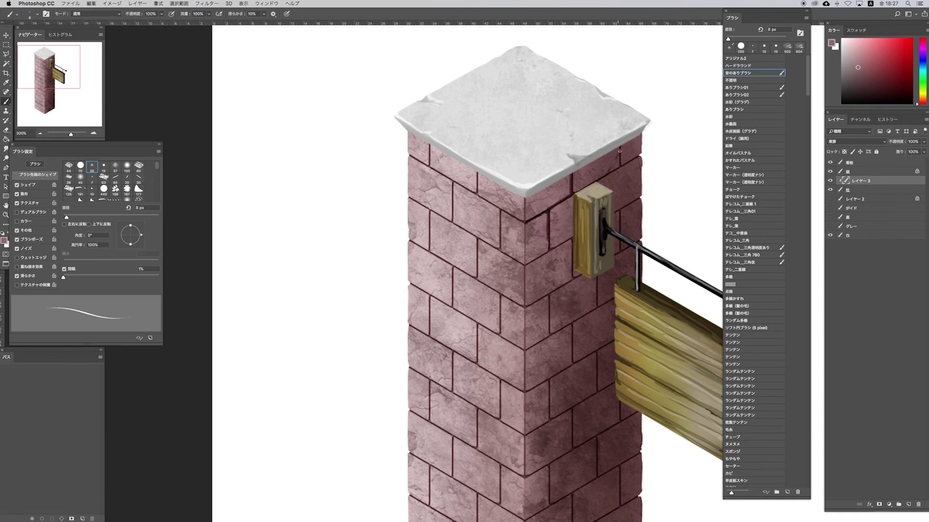
scroll(563, 185, "down", 3)
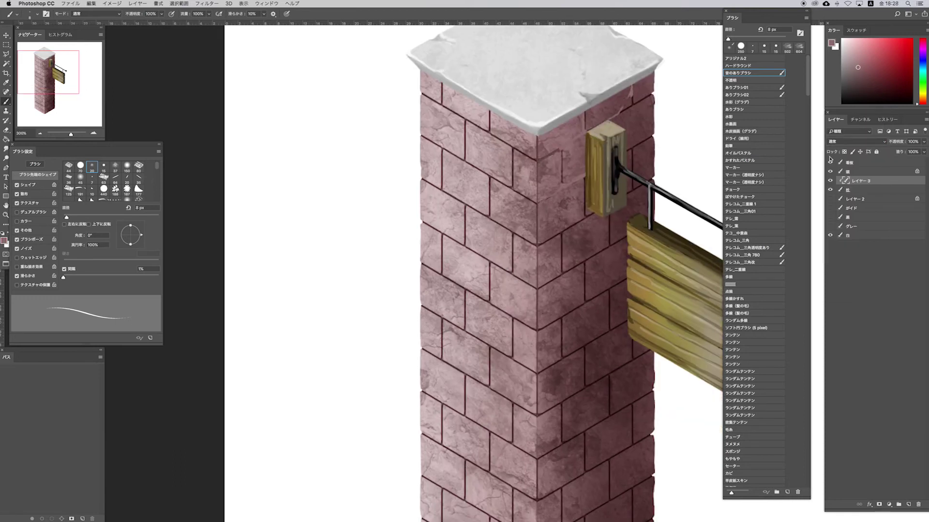
scroll(580, 184, "down", 2)
left_click(874, 141)
key("Escape")
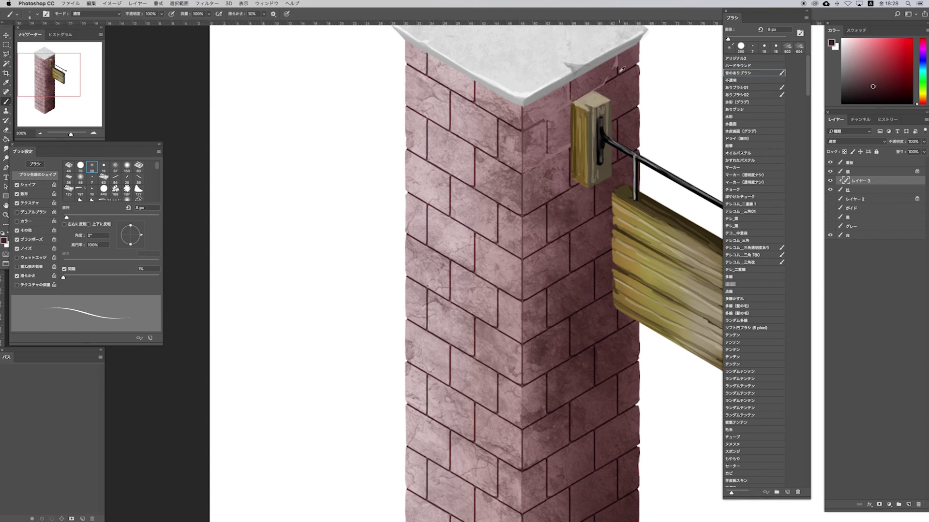
key("bracketright")
key("bracketright")
key("bracketright")
key("bracketleft")
key("bracketleft")
key("bracketleft")
- Work down through the lower bricks, then zoom out to 200% to view the sign
scroll(563, 155, "down", 2)
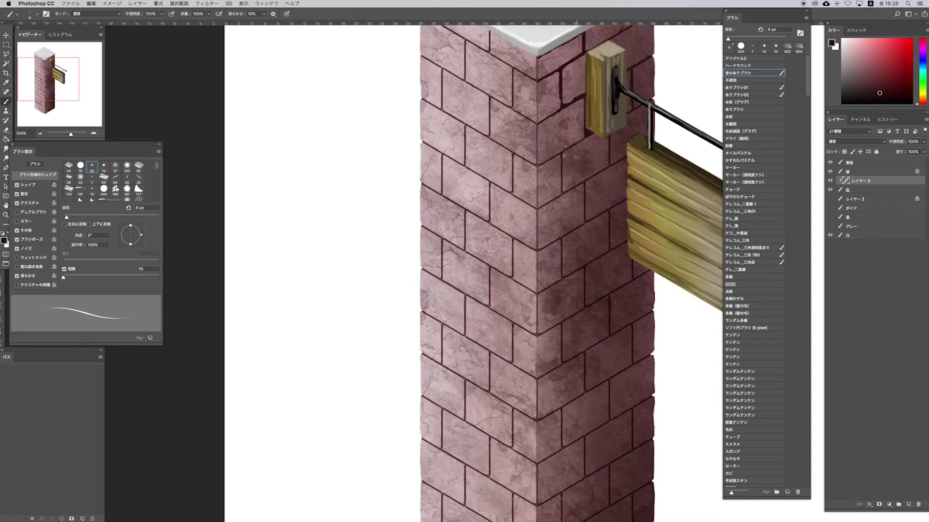
scroll(565, 127, "right", 2)
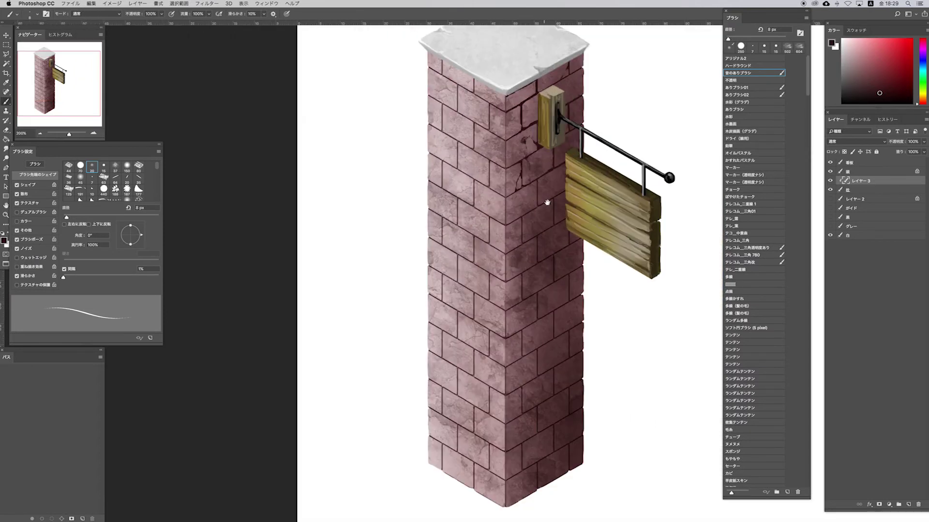
mouse_move(585, 164)
left_mouse_down()
mouse_move(541, 153)
mouse_move(561, 138)
left_mouse_up()
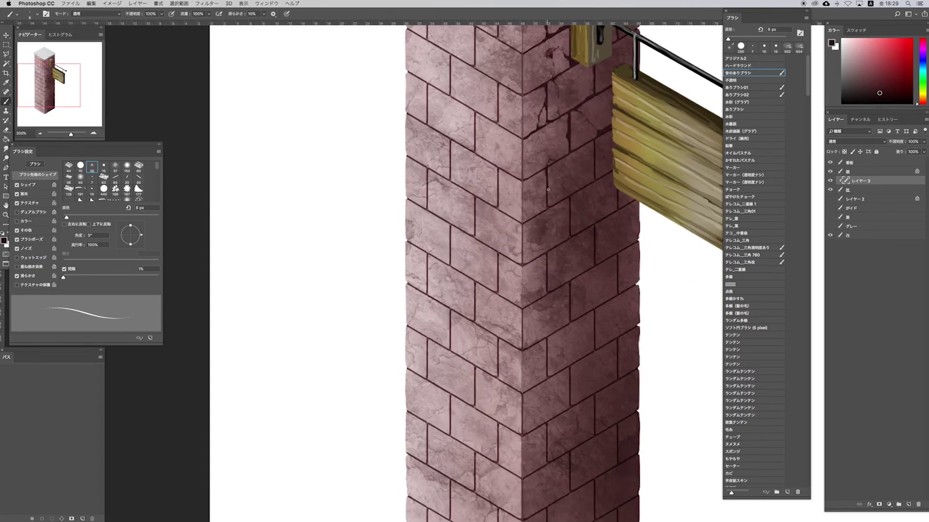
scroll(592, 142, "down", 3)
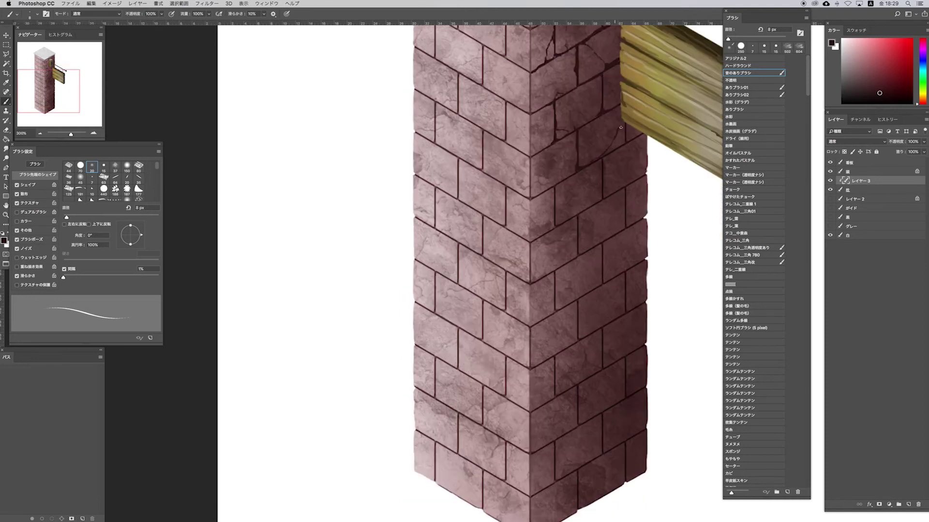
scroll(541, 154, "down", 2)
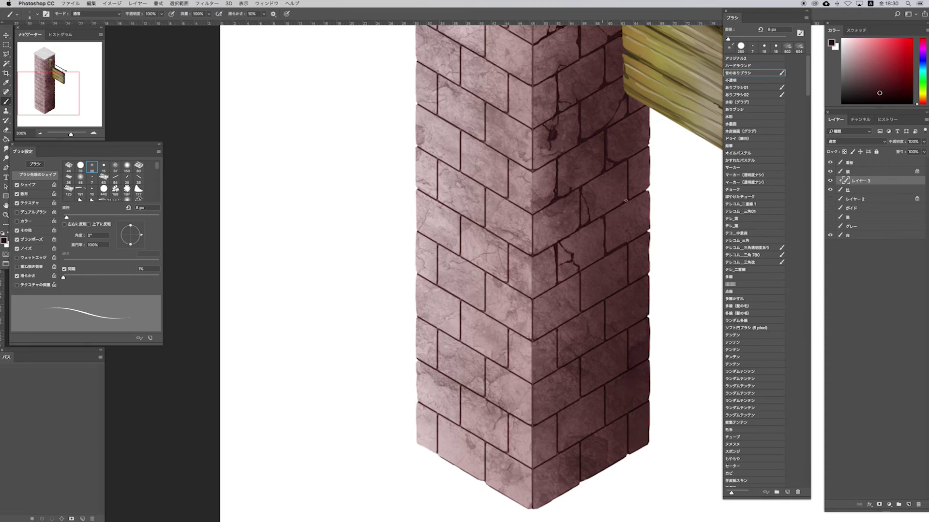
scroll(613, 208, "down", 4)
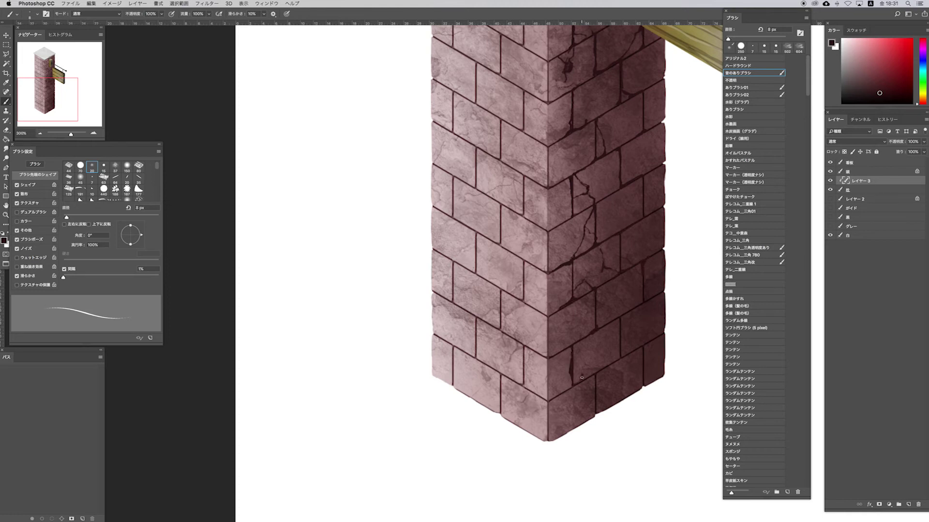
key("super+minus")
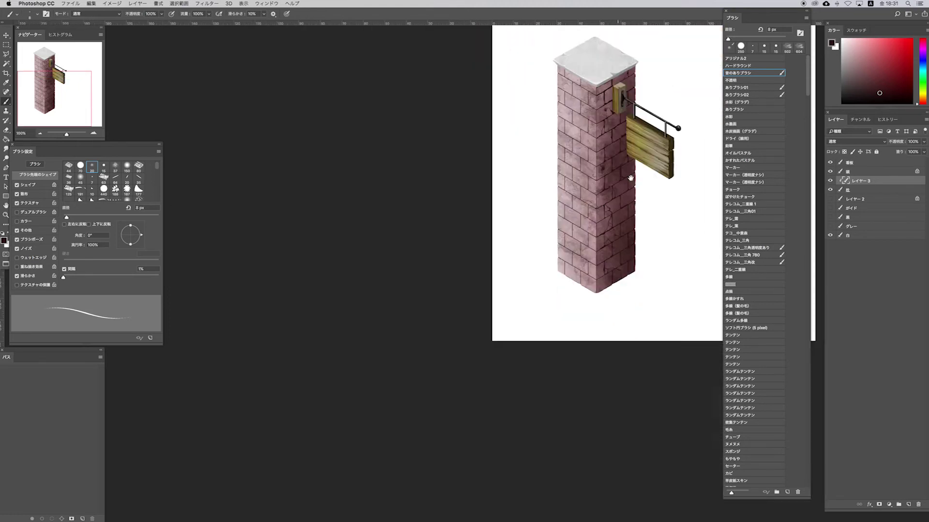
- Add a new highlight layer set to Screen blending at 85% opacity
key("super+shift+alt+n")
left_click(841, 142)
left_click(844, 216)
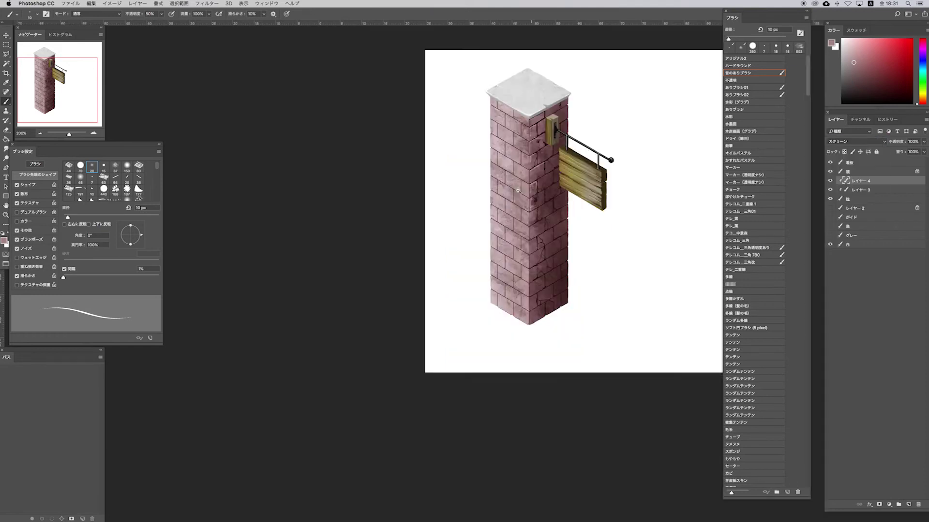
left_click_drag(530, 213, 526, 217)
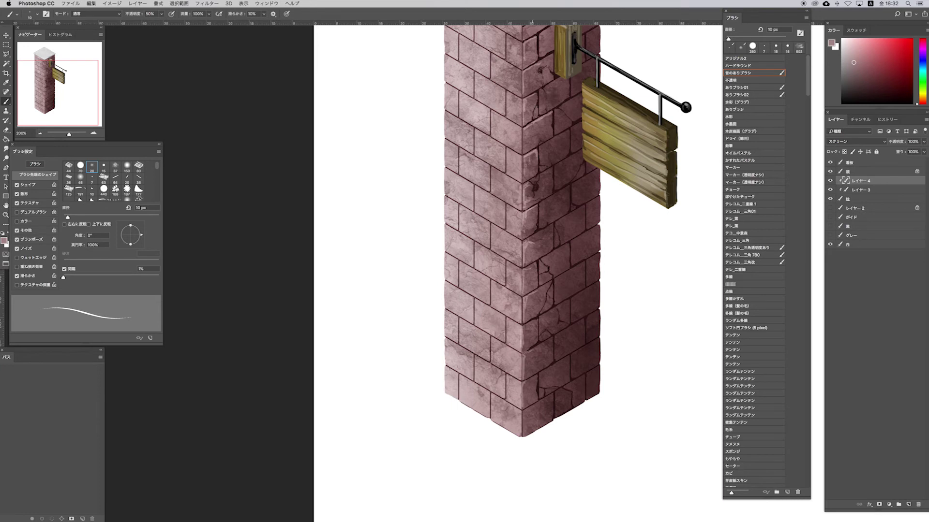
key("ctrl+minus")
- On a new layer, lasso the shadow area behind the sign and fill it pink
key("ctrl+shift+alt+n")
key("l")
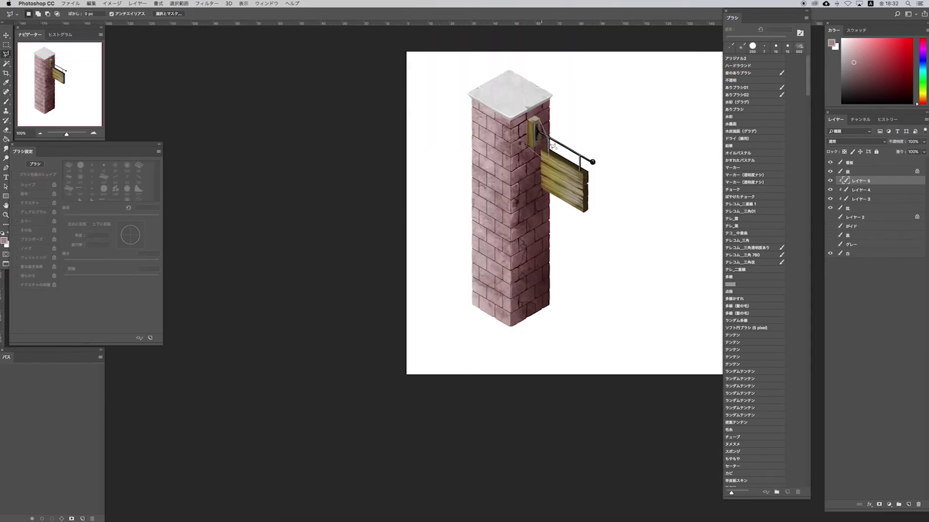
scroll(527, 123, "up", 1)
left_click_drag(527, 167, 589, 113)
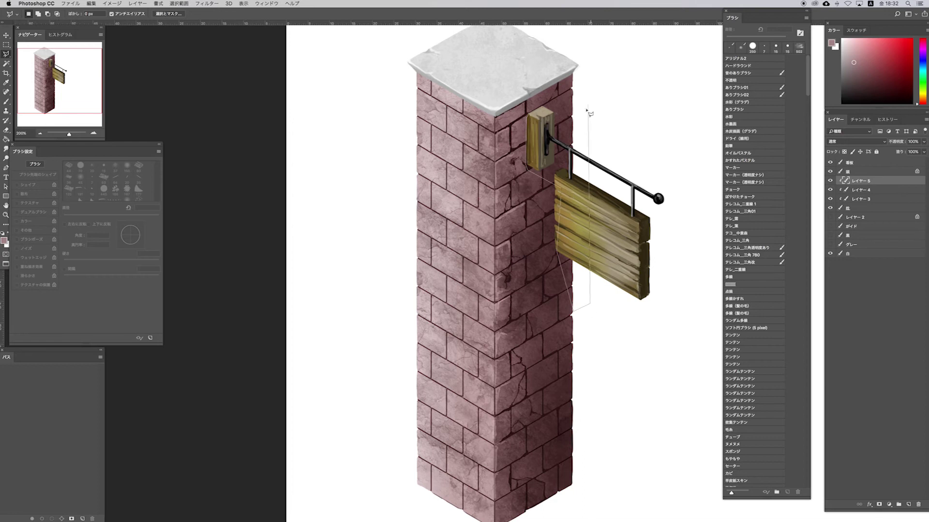
double_click(551, 119)
key("alt+BackSpace")
key("ctrl+d")
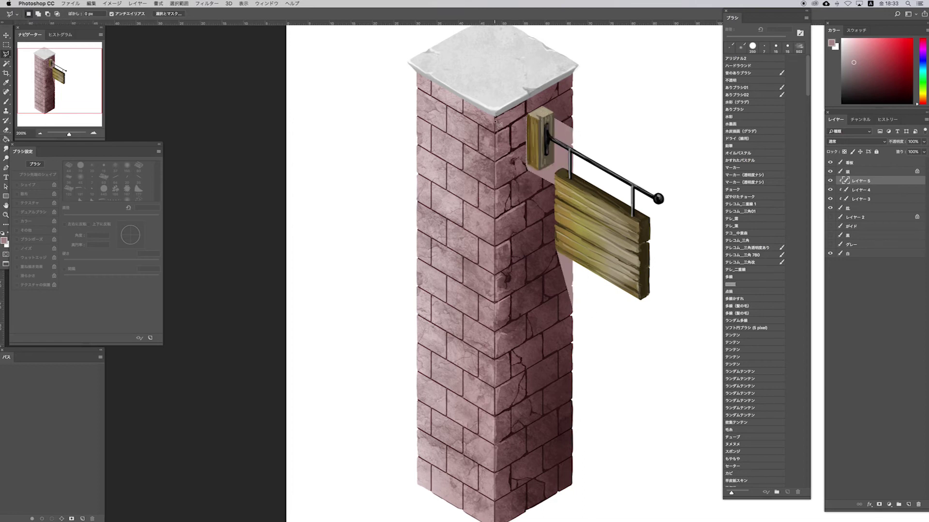
key("g")
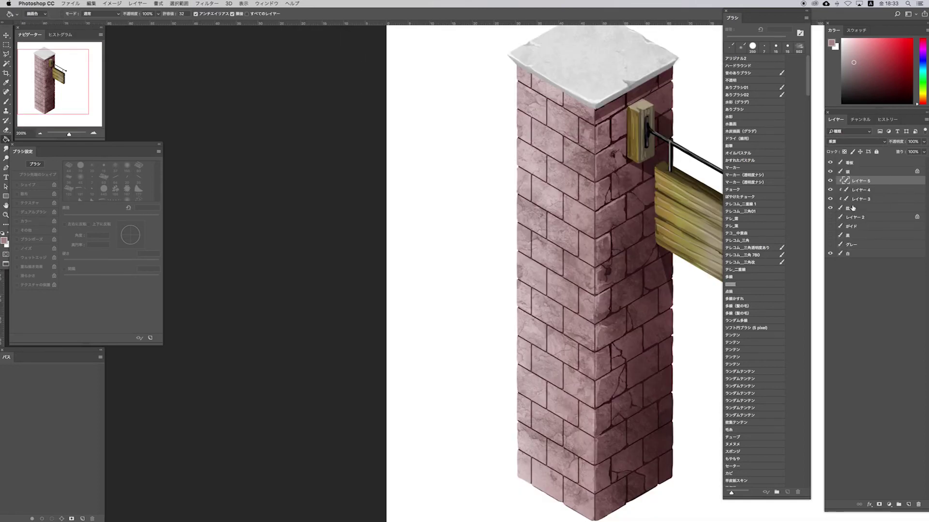
left_click(858, 199)
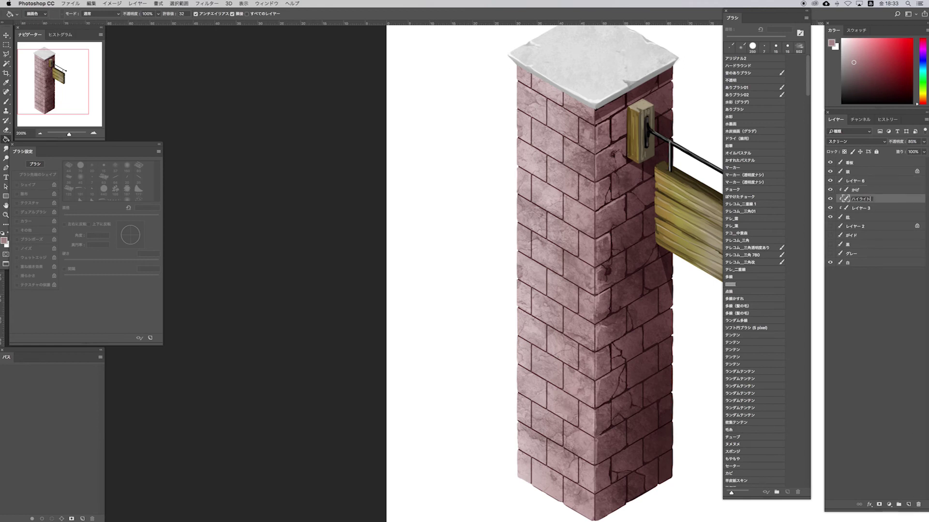
- On the かげ layer, darken the area under the cap and the vertical mortar line
left_click(855, 190)
key("e")
left_click(750, 285)
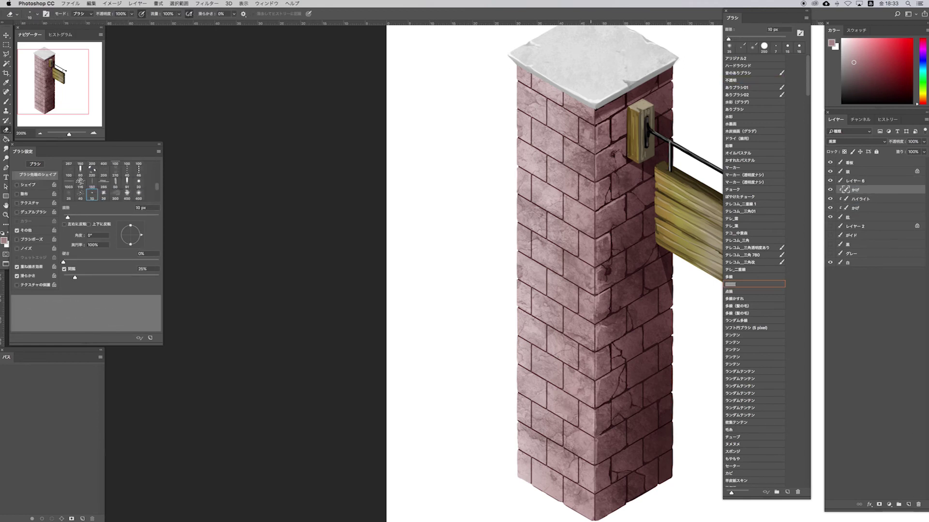
key("b")
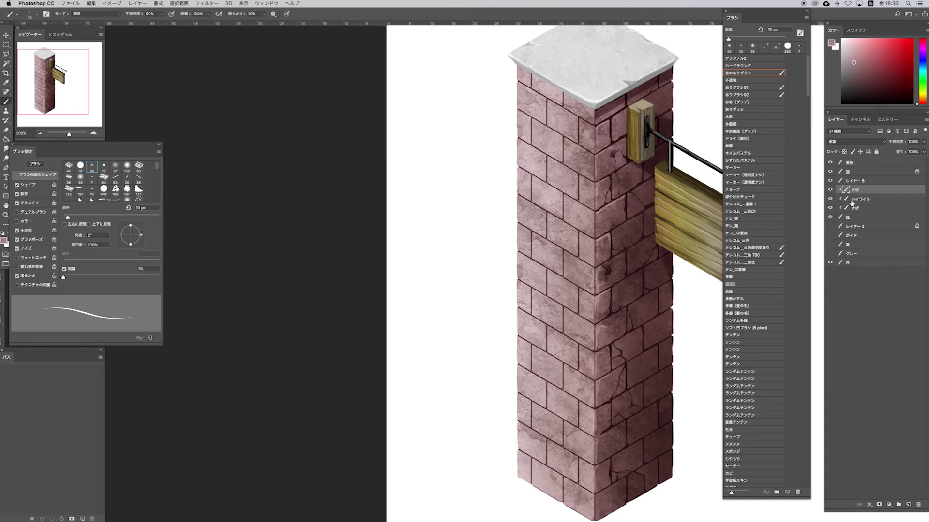
left_click(855, 208)
scroll(535, 86, "up", 1)
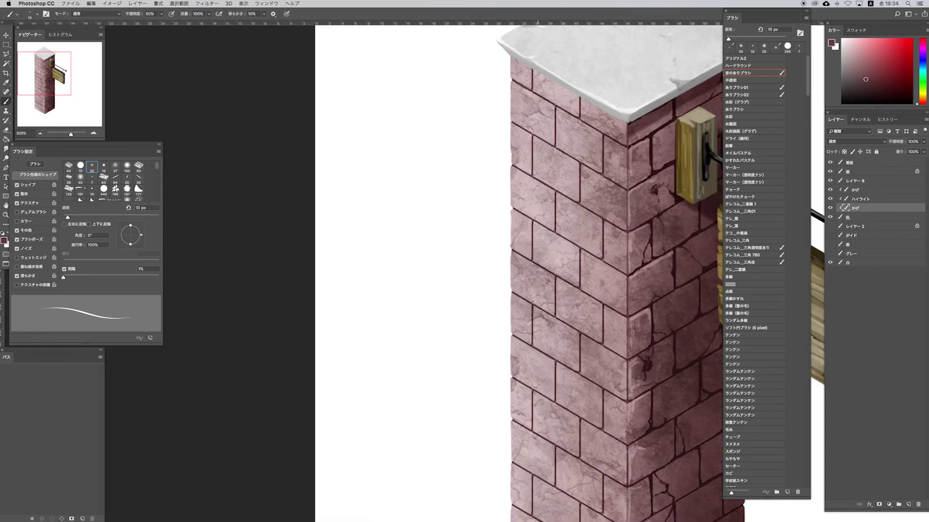
left_click_drag(534, 87, 563, 85)
left_click_drag(579, 200, 579, 162)
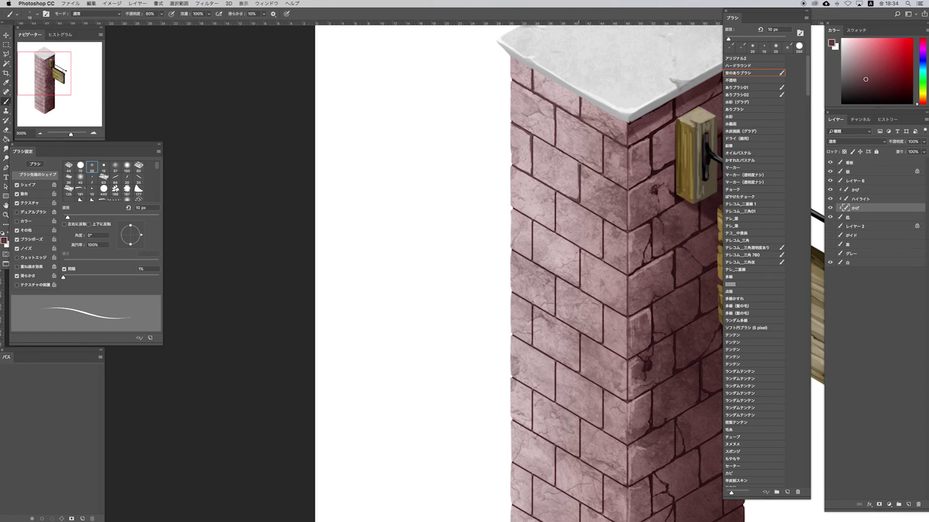
scroll(605, 271, "right", 2)
- Paint dark red mortar and crack lines, including the diagonal joint across the pillar
left_click(532, 212, "alt")
mouse_move(532, 212)
left_mouse_down()
mouse_move(531, 246)
mouse_move(491, 224)
left_mouse_up()
mouse_move(492, 226)
left_mouse_down()
mouse_move(508, 248)
mouse_move(603, 287)
mouse_move(579, 233)
left_mouse_up()
scroll(520, 157, "down", 5)
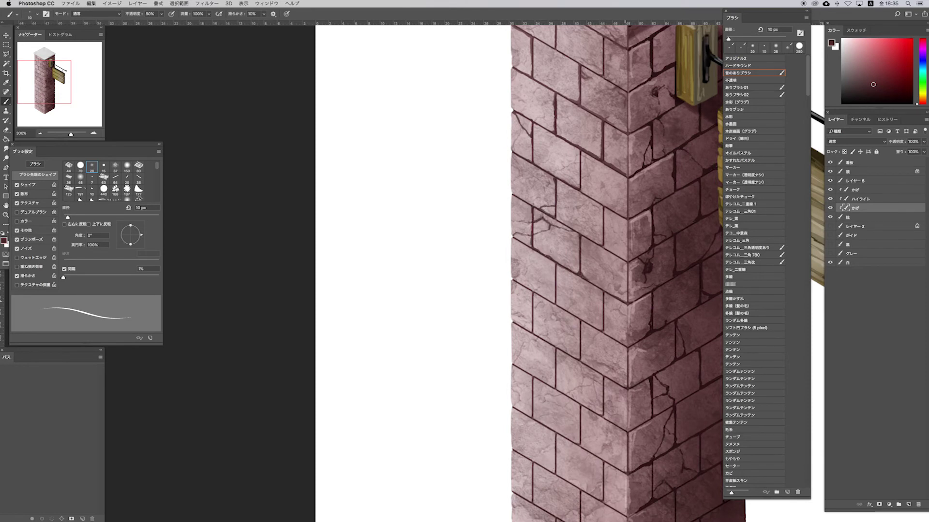
scroll(614, 288, "down", 1)
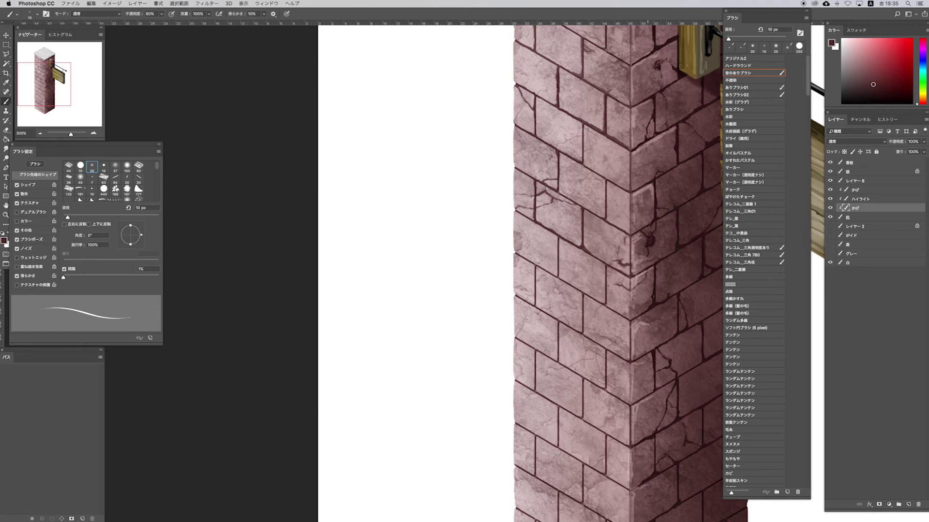
left_click_drag(603, 264, 604, 304)
left_click_drag(558, 232, 557, 277)
mouse_move(515, 251)
left_mouse_down()
mouse_move(630, 320)
mouse_move(644, 304)
left_mouse_up()
scroll(511, 238, "down", 5)
scroll(511, 238, "right", 5)
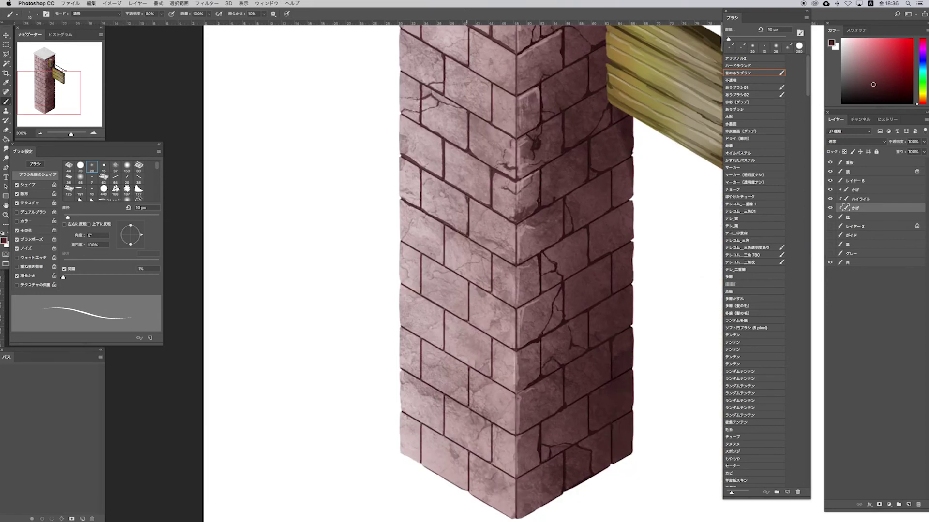
- Paint dark mortar joints and cracks across the pillar's left face
left_click_drag(443, 222, 443, 265)
left_click_drag(401, 240, 489, 290)
left_click_drag(398, 275, 422, 293)
left_click_drag(421, 258, 421, 272)
left_click_drag(433, 273, 447, 271)
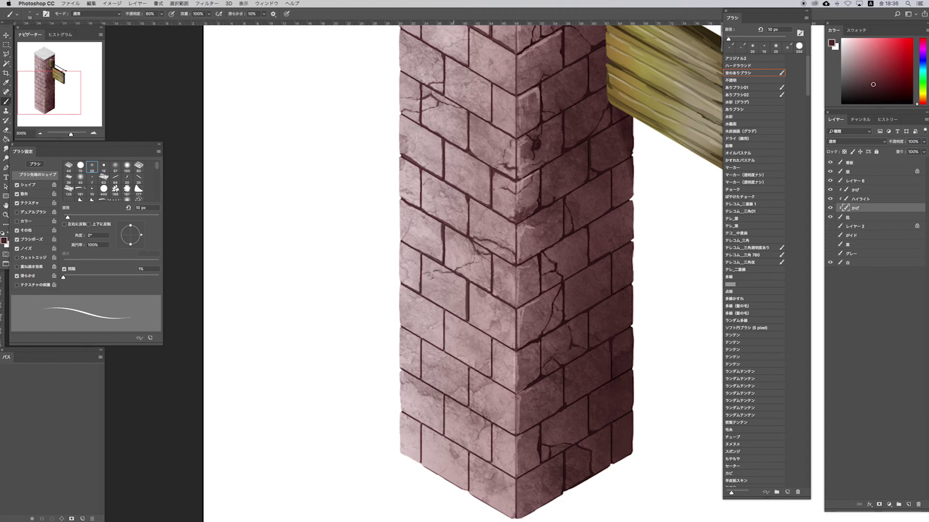
mouse_move(442, 308)
left_mouse_down()
mouse_move(443, 349)
mouse_move(469, 324)
mouse_move(489, 377)
left_mouse_up()
left_click_drag(467, 319, 514, 348)
left_click_drag(490, 337, 490, 377)
left_click_drag(450, 310, 460, 279)
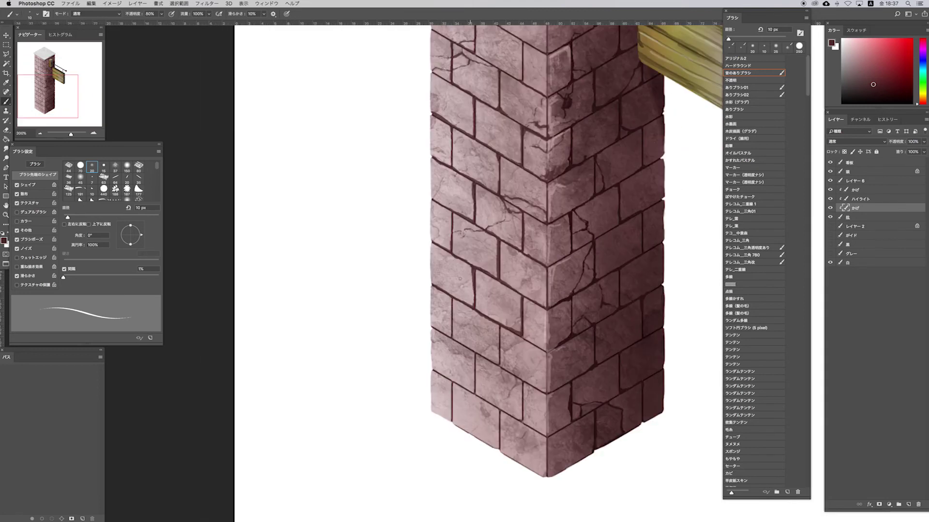
left_click_drag(466, 349, 501, 368)
left_click_drag(501, 343, 501, 363)
left_click_drag(497, 325, 497, 338)
- Paint a crack on the lower-left brick and begin a polygonal outline of the left face
key("e")
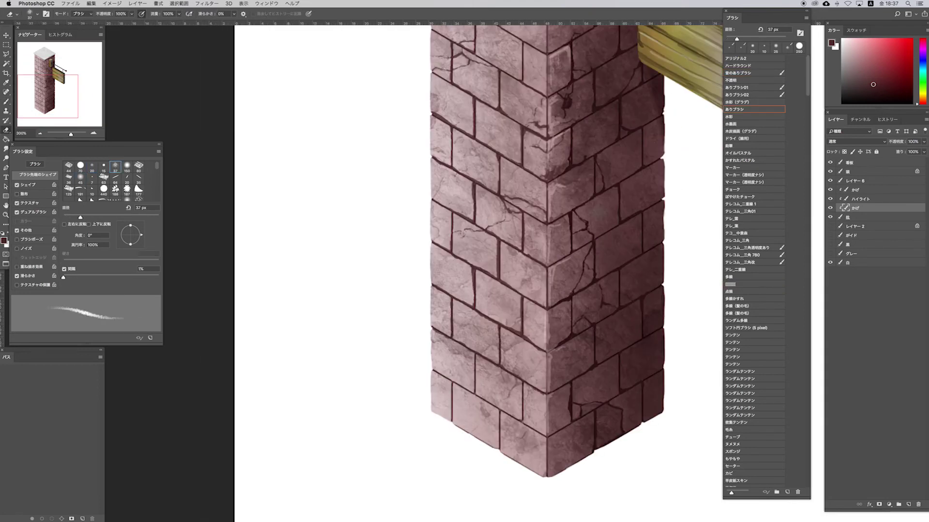
key("b")
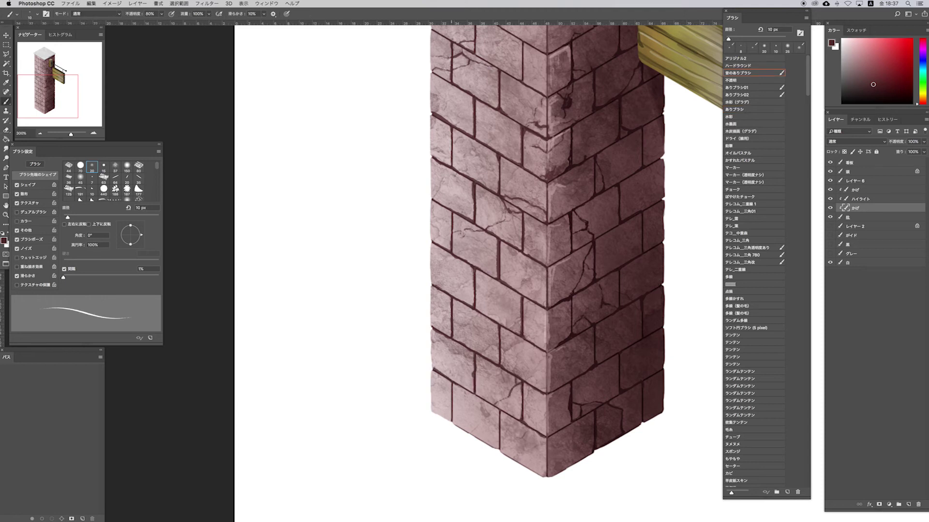
left_click_drag(483, 407, 496, 432)
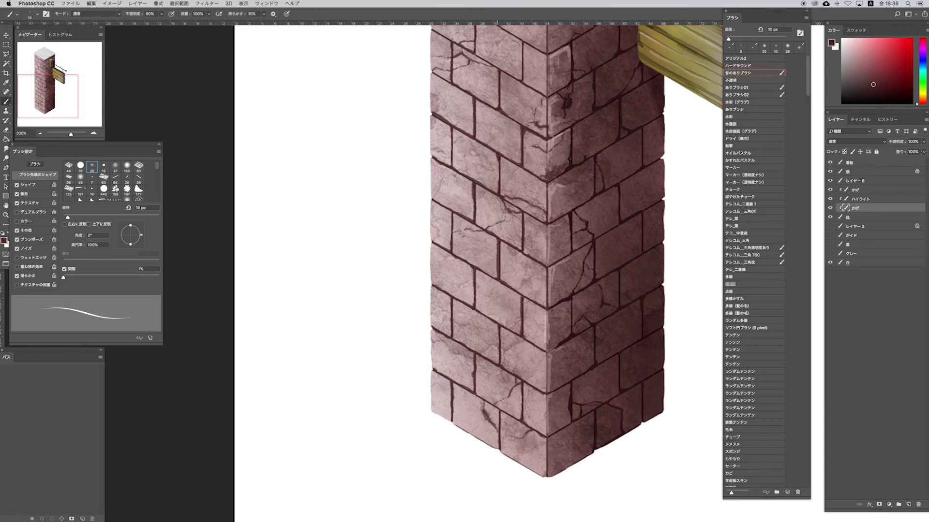
key("ctrl+1")
key("l")
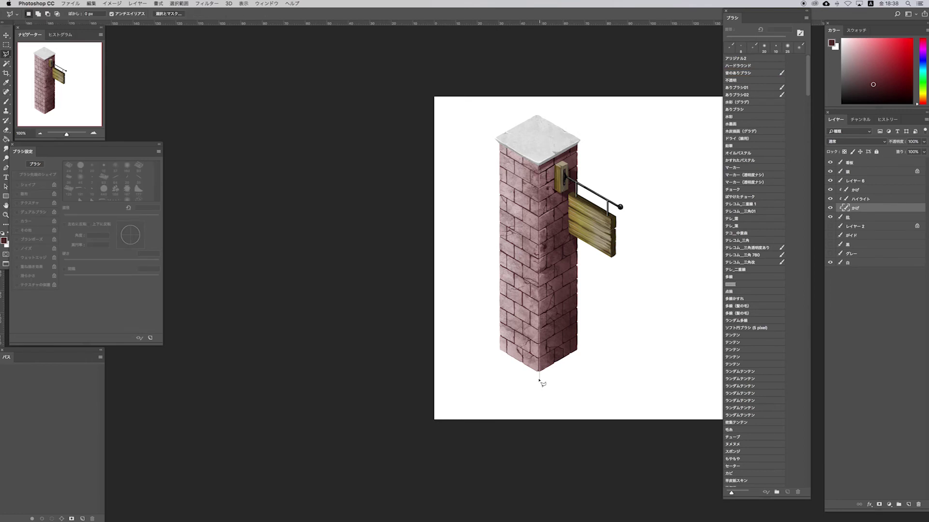
left_click(495, 142)
left_click(490, 346)
left_click(538, 382)
- Add a Screen-blended lightening layer over the pillar's selected left face
double_click(539, 166)
key("ctrl+shift+alt+n")
key("b")
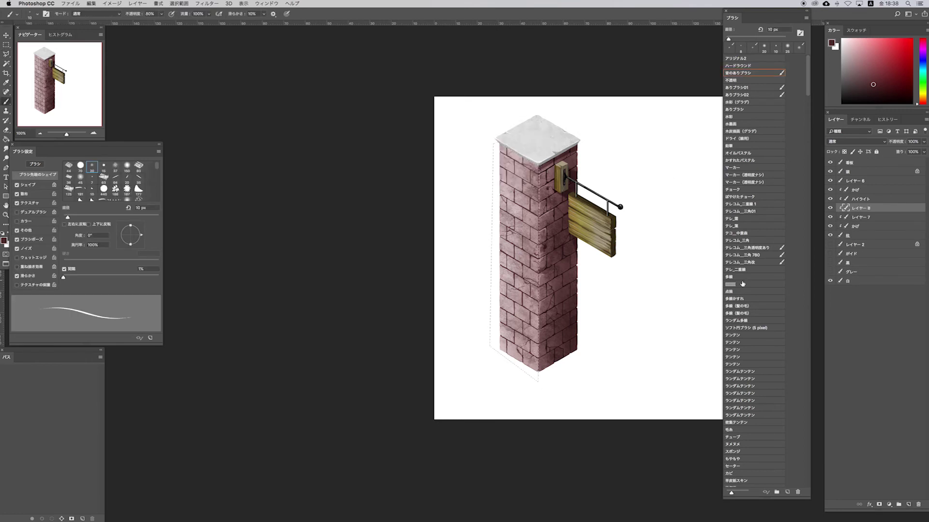
key("ctrl+d")
key("shift+alt+s")
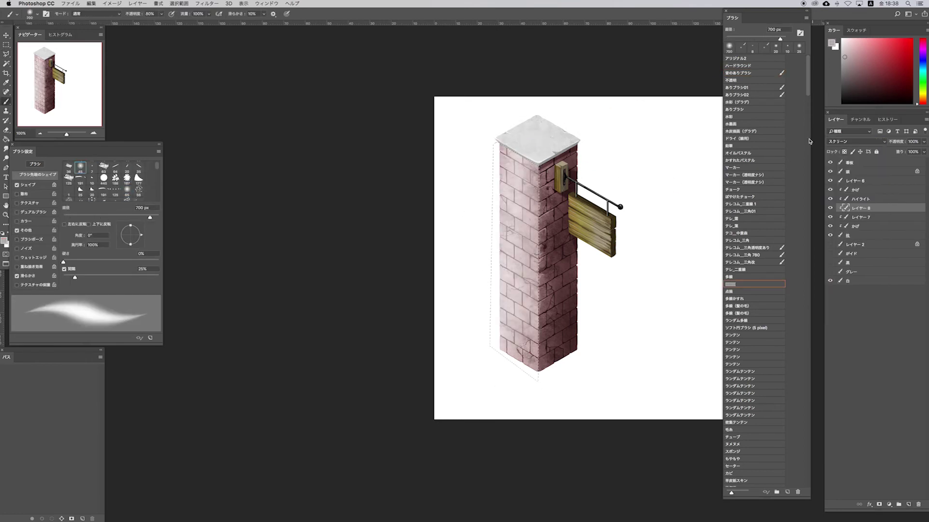
key("e")
left_click(739, 197)
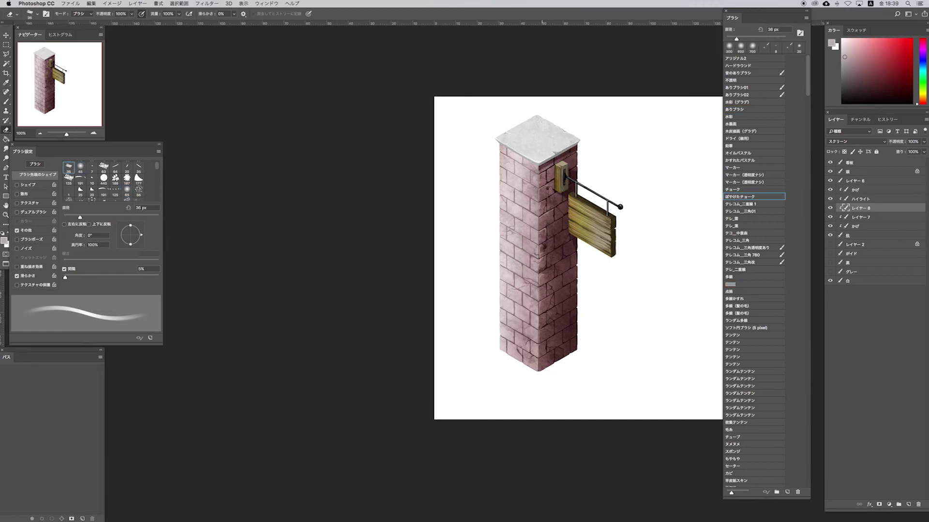
key("ctrl+plus")
key("bracketright")
key("bracketright")
key("bracketright")
left_click_drag(511, 160, 498, 249)
key("ctrl+alt+z")
key("ctrl+alt+z")
- Fill the band under the stone cap with a darker pink
key("l")
left_click(471, 144)
key("g")
left_click(540, 208, "alt")
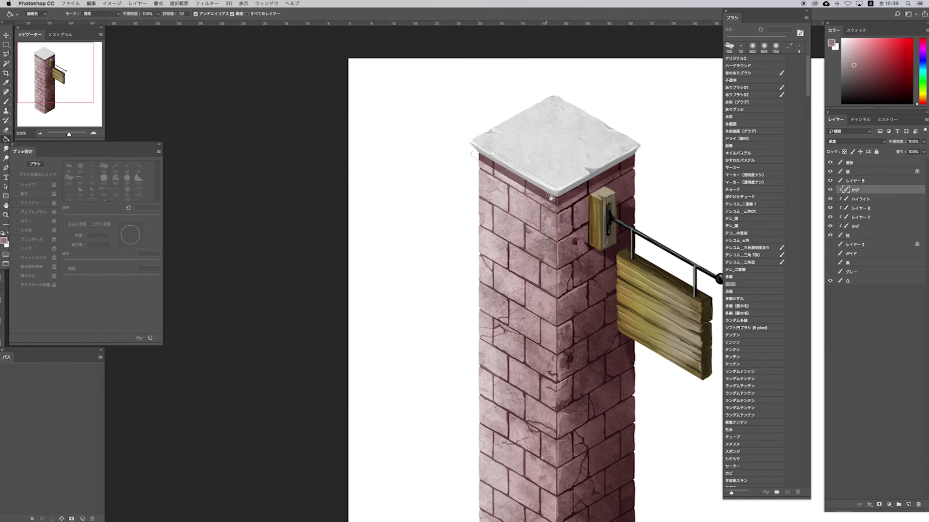
key("ctrl+d")
key("e")
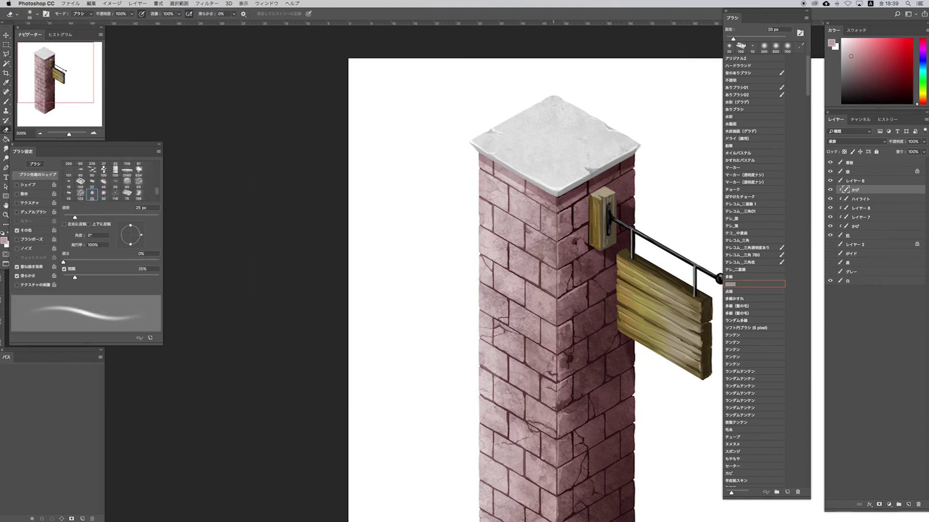
- Paint white highlights along the upper brick edges on the ハイライト layer, brush 10–15 px
left_click_drag(544, 292, 551, 254)
key("alt+[")
key("b")
key("d")
key("x")
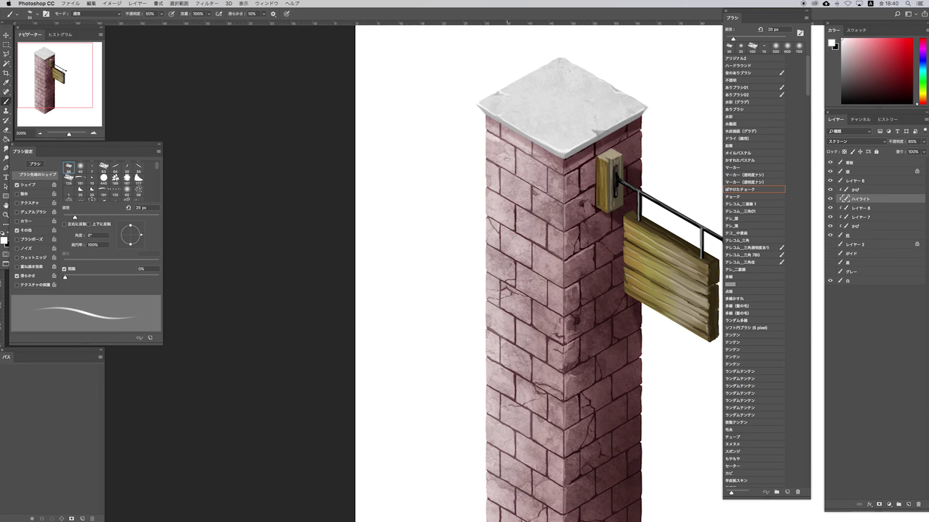
left_click_drag(490, 190, 514, 134)
key("[")
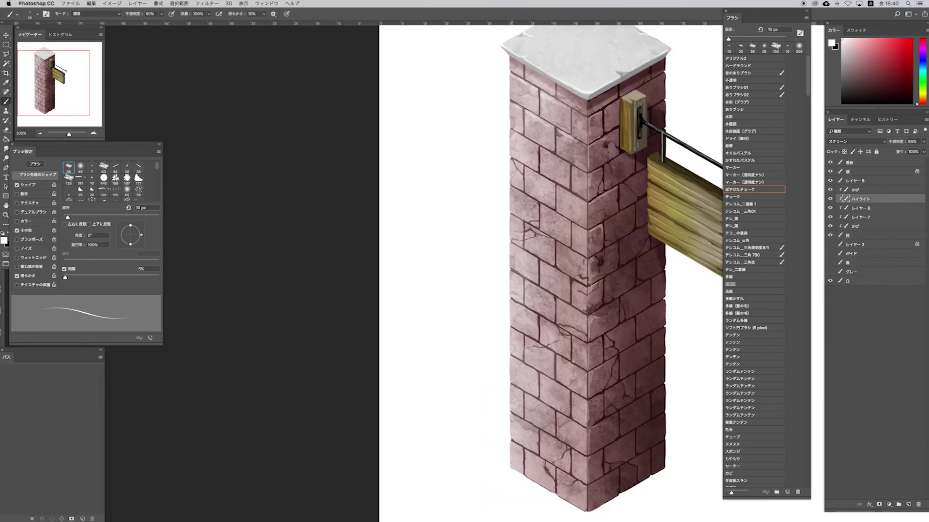
left_click_drag(510, 204, 541, 170)
key("bracketright")
left_click_drag(563, 248, 575, 185)
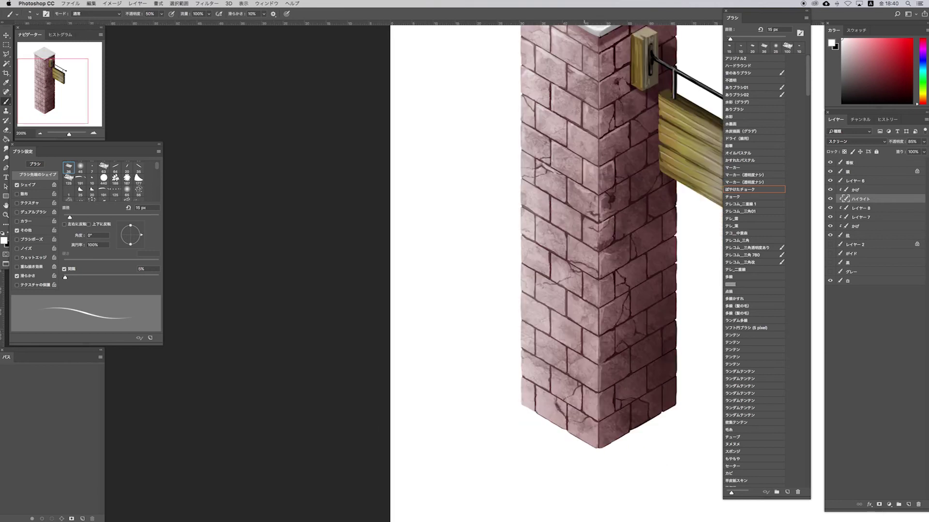
left_click(753, 212)
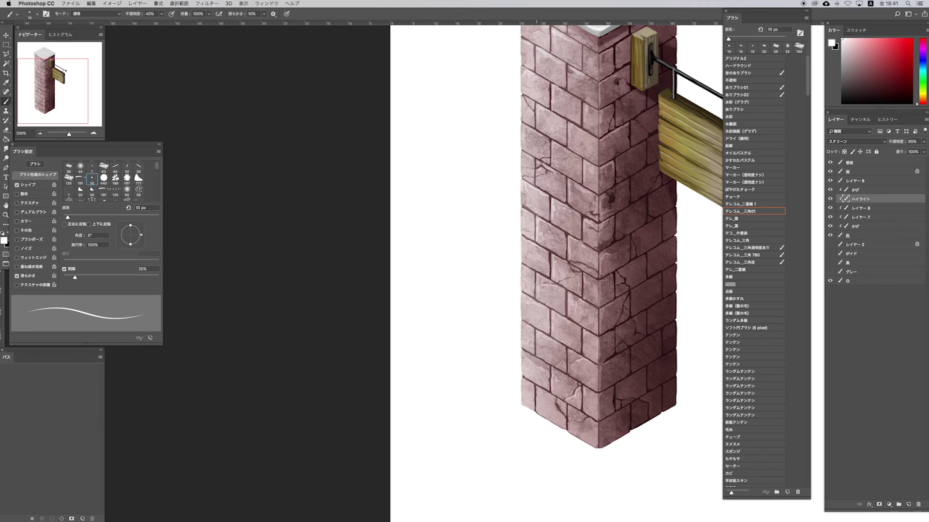
- Soften the highlights at the pillar's top with the Blur and Smudge tools
left_click_drag(542, 395, 513, 193)
key("r")
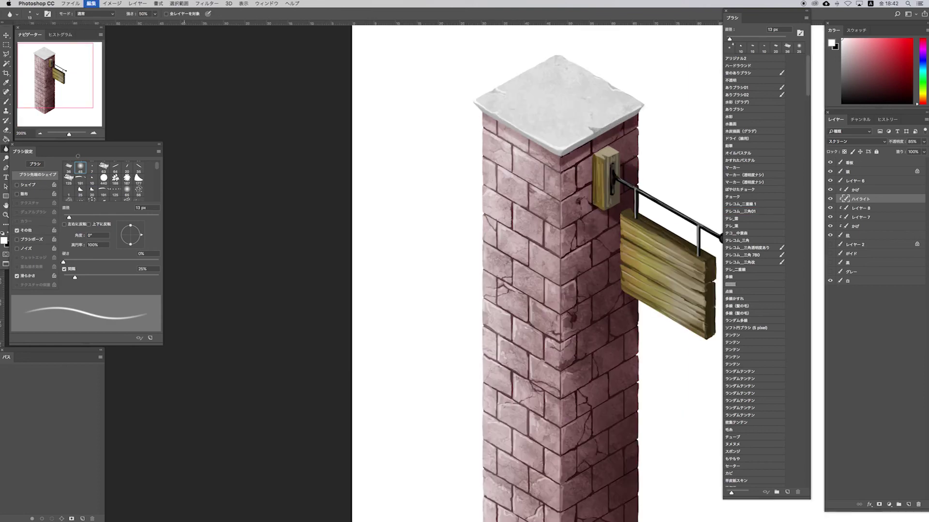
key("r")
scroll(556, 271, "down", 4)
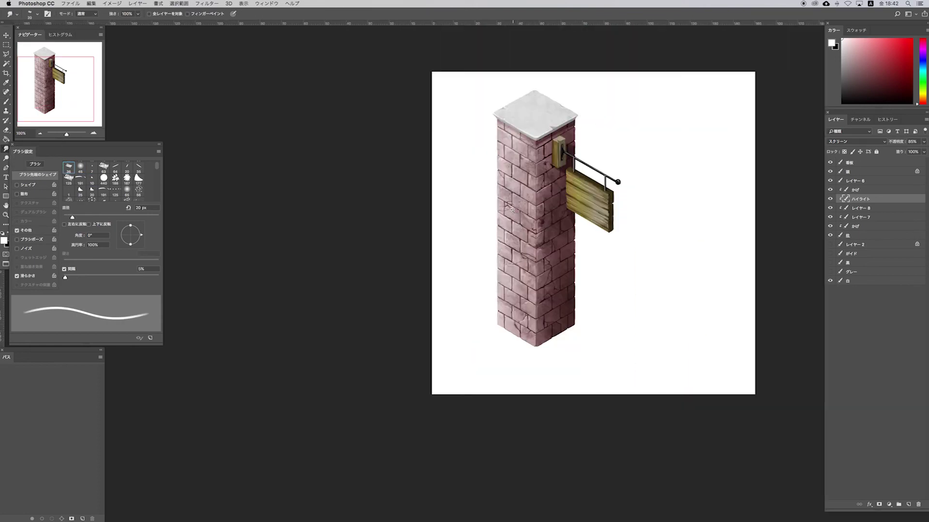
left_click_drag(556, 271, 517, 103)
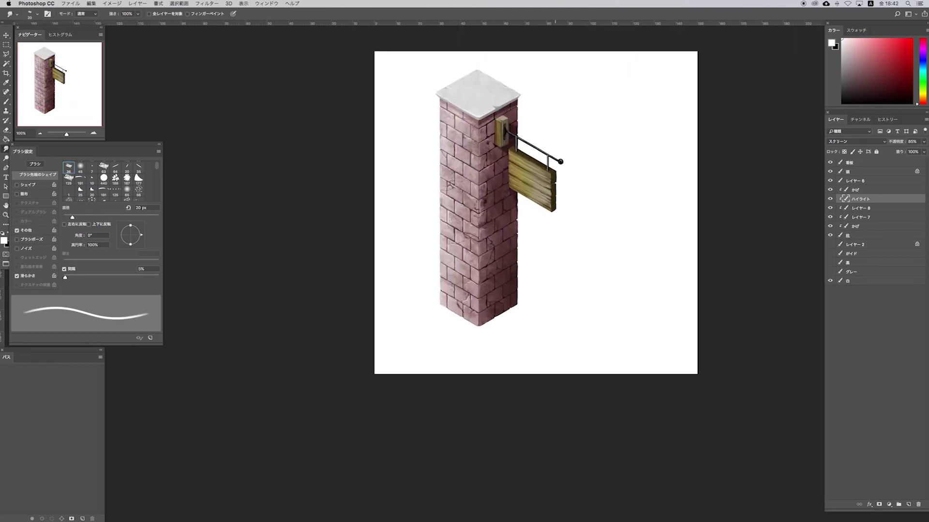
- Add an Overlay layer above the 看板 sign layer using the sampled beige colour
key("b")
key("x")
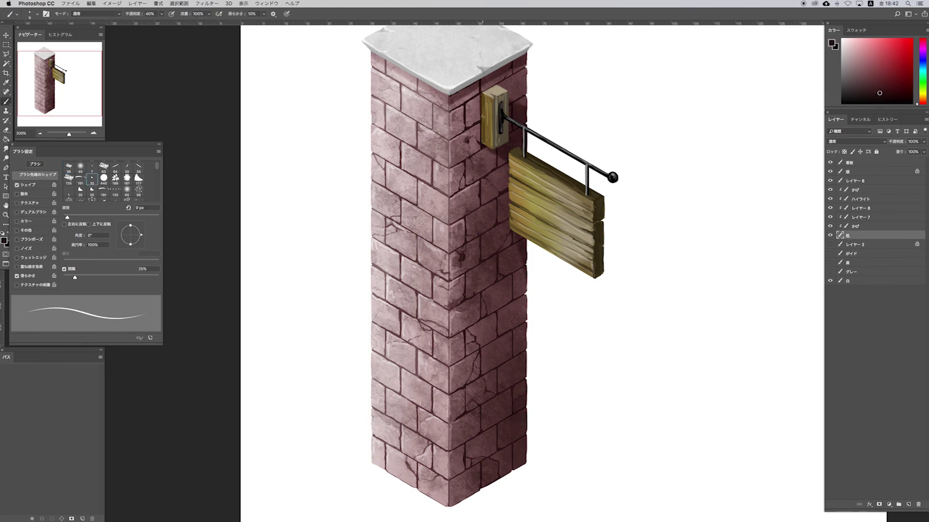
key("ctrl+minus")
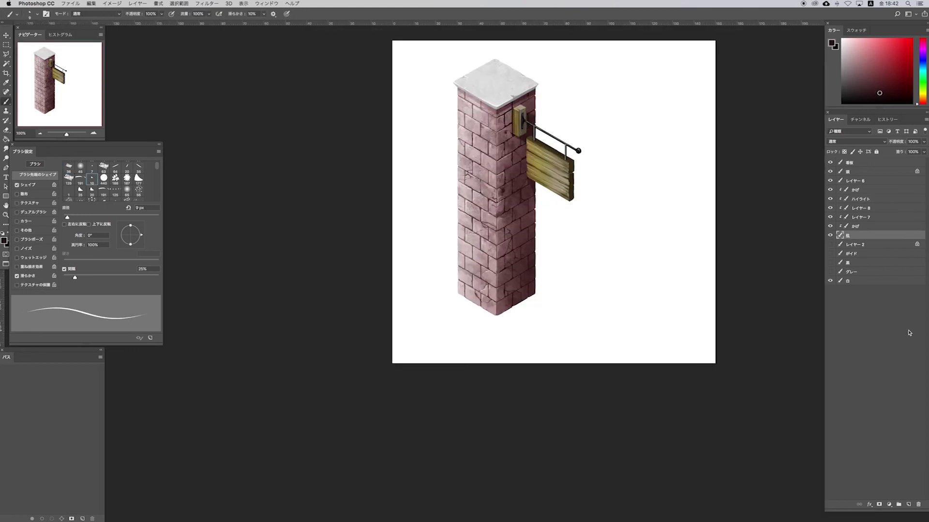
key("ctrl+plus")
left_click(856, 163)
left_click(531, 150, "alt")
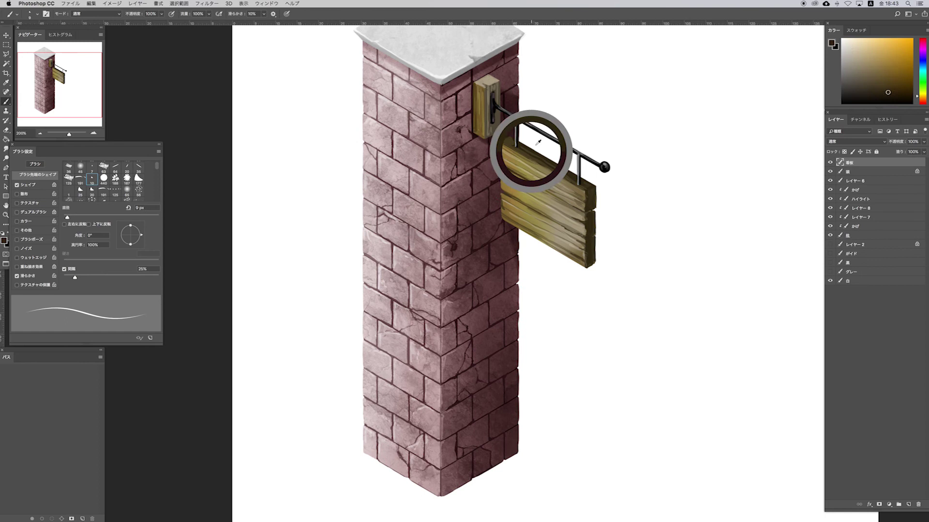
key("ctrl+alt+shift+n")
key("alt+shift+o")
- Brighten the sign's planks and highlight the iron rod and hanger bar
scroll(371, 171, "right", 5)
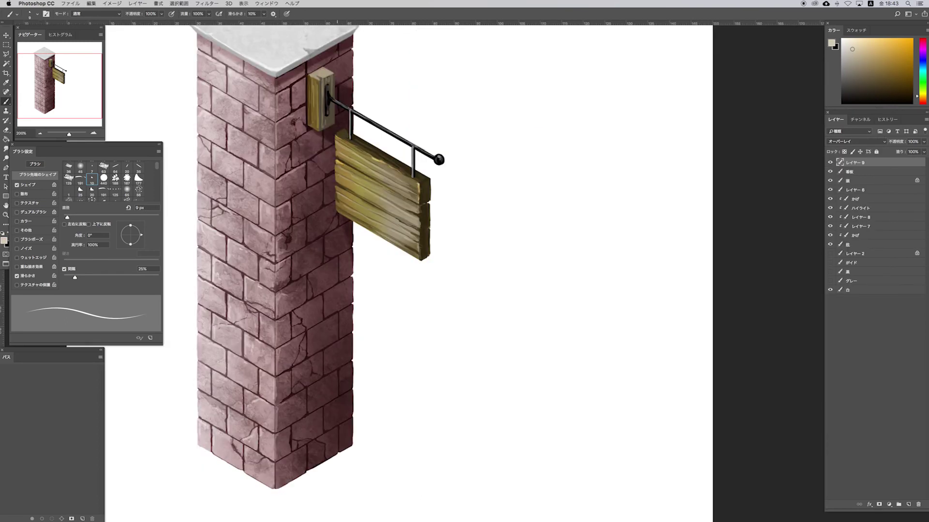
left_click_drag(337, 162, 415, 207)
left_click_drag(335, 186, 419, 235)
key("ctrl+z")
left_click_drag(376, 123, 420, 150)
left_click_drag(413, 150, 412, 170)
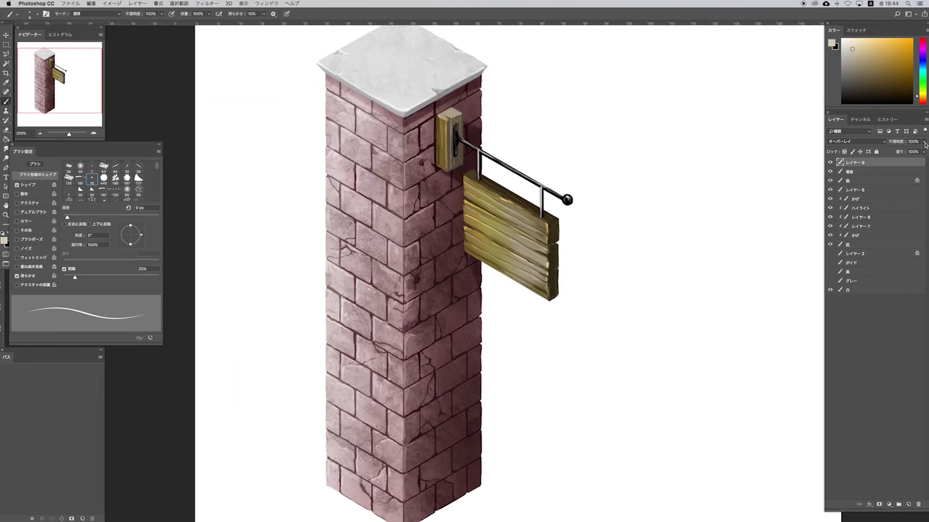
- Show the base sketch beneath the pillar and add a new layer above it
key("ctrl+minus")
key("ctrl+minus")
left_click(830, 254)
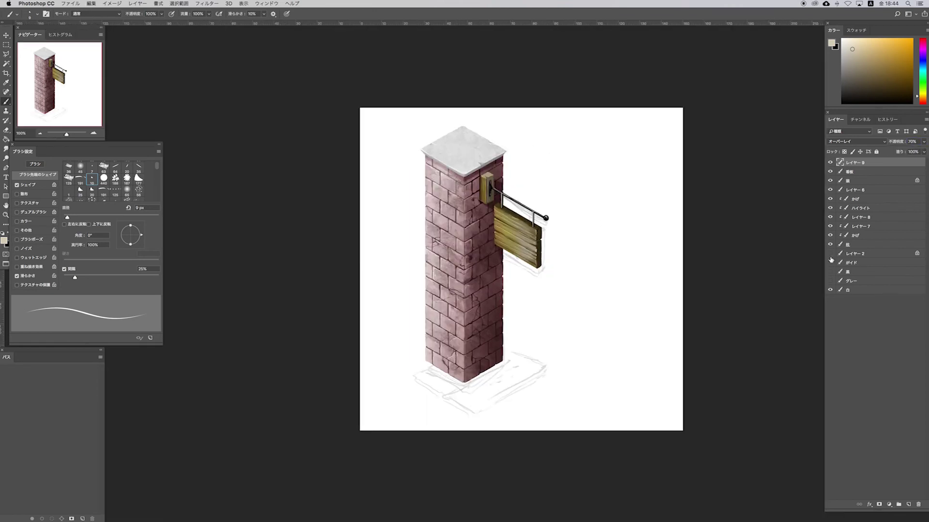
key("ctrl+shift+alt+n")
key("bracketright")
key("bracketright")
key("bracketright")
- Paint a dark red base slab under the pillar with the blurred chalk brush
left_click(267, 3)
left_click(739, 189)
left_click(465, 338, "alt")
left_click_drag(424, 360, 463, 384)
left_click(830, 271)
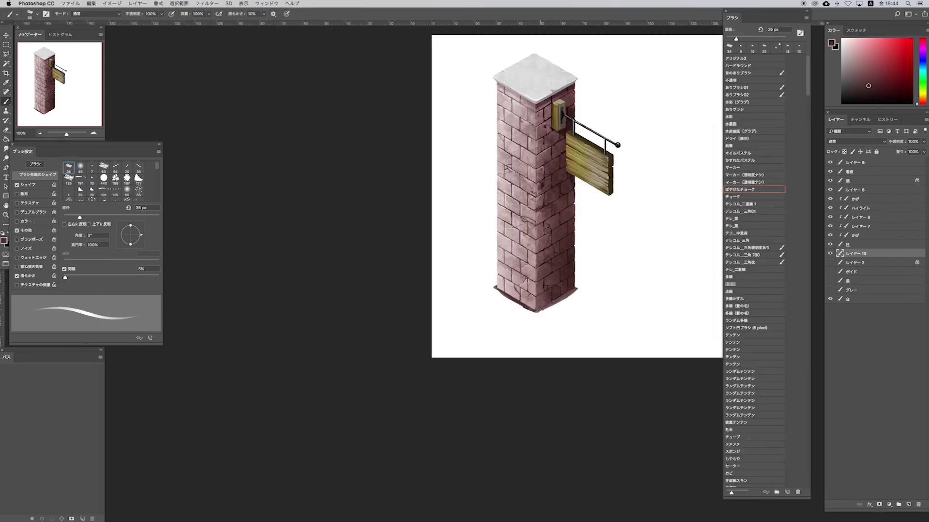
scroll(393, 400, "up", 2)
key("bracketleft")
left_click_drag(480, 281, 607, 354)
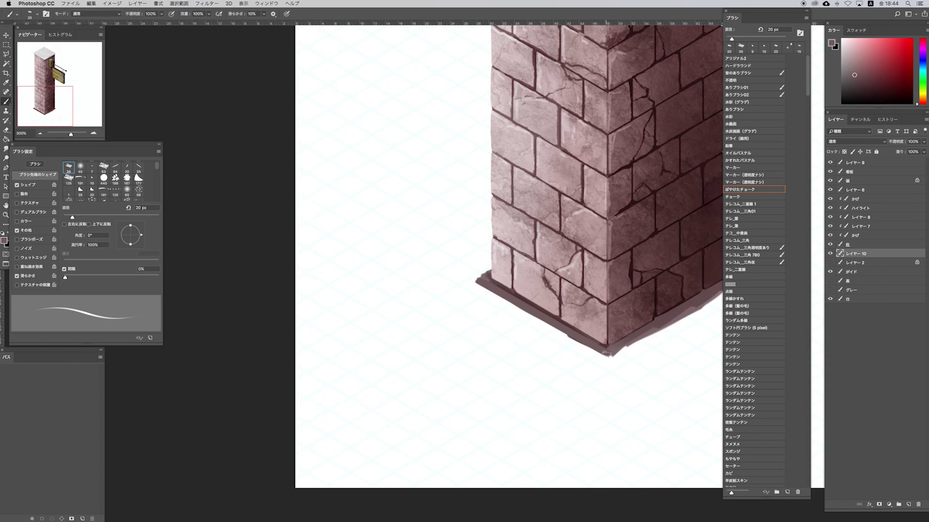
left_click_drag(512, 309, 418, 341)
left_click_drag(517, 390, 641, 316)
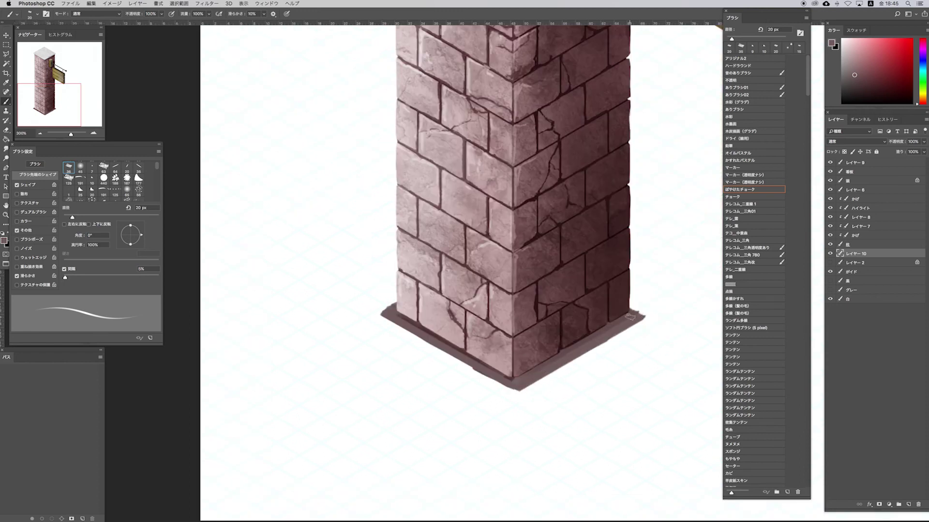
- Erase the slab's left corner and lower edges into straight, clean lines
key("e")
left_click_drag(382, 315, 396, 303)
key("b")
key("e")
left_click_drag(382, 317, 512, 393)
left_click(642, 322, "shift")
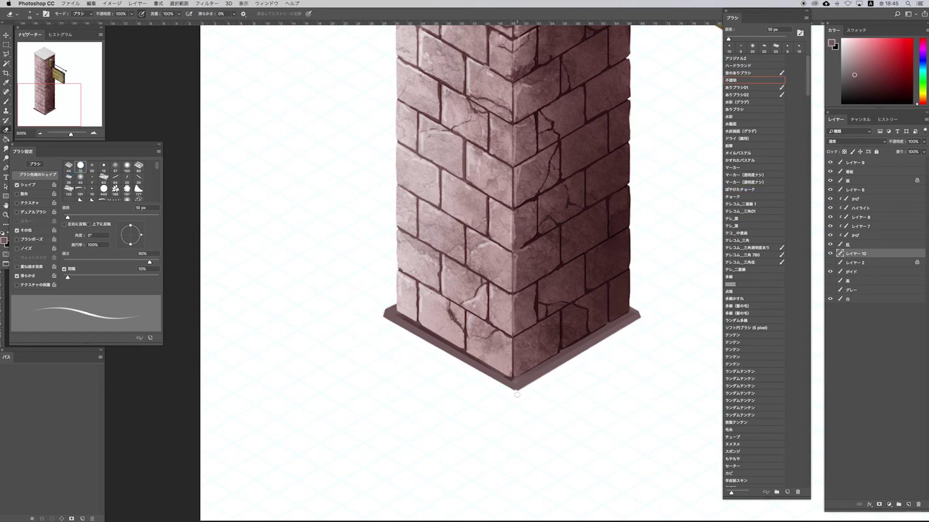
key("b")
key("ctrl+1")
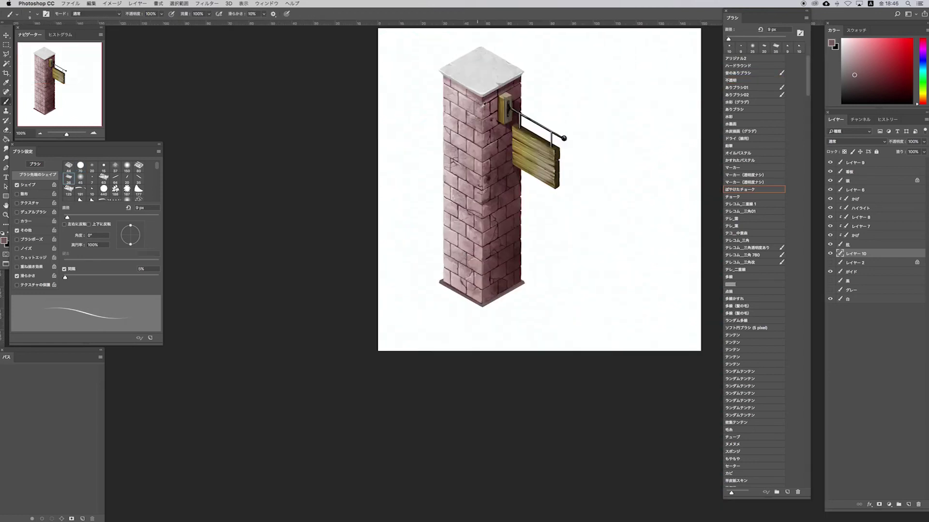
- Paint a light stroke along the base's bottom edge, then duplicate and merge the base layer
left_click_drag(439, 282, 524, 283)
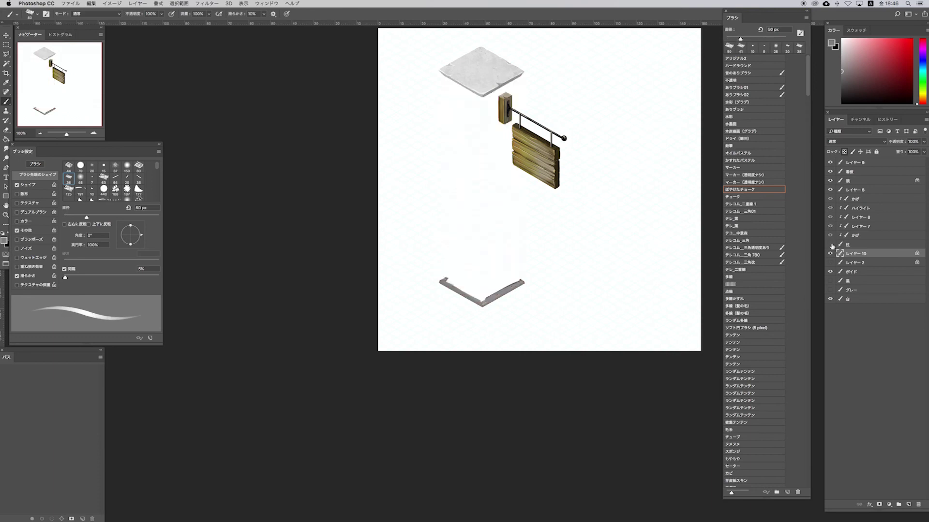
scroll(488, 292, "up", 2)
left_click_drag(856, 253, 908, 504)
key("ctrl+e")
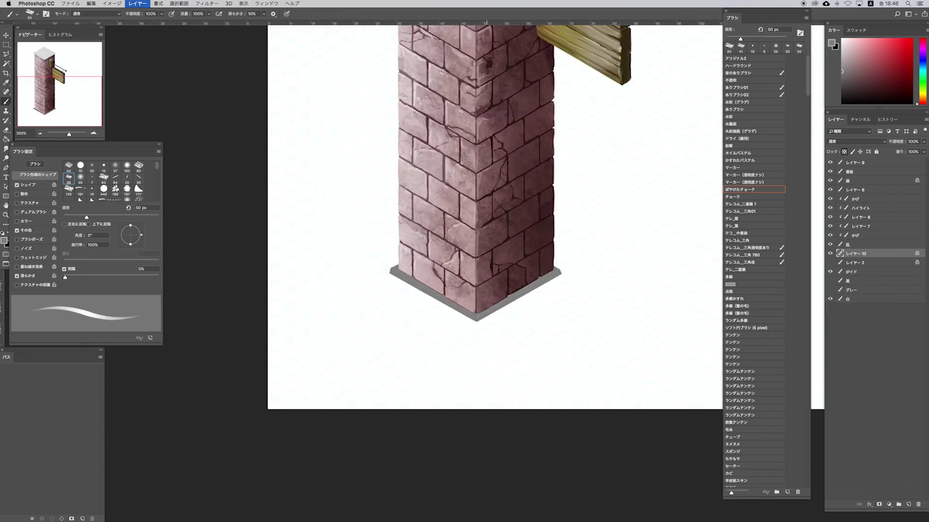
- Add light and dark grey strokes along the base's lower-left edge
mouse_move(392, 269)
left_mouse_down()
mouse_move(478, 319)
mouse_move(558, 276)
mouse_move(547, 287)
left_mouse_up()
left_click(508, 300, "alt")
key("bracketleft")
key("bracketleft")
key("bracketleft")
key("bracketright")
left_click_drag(403, 277, 462, 308)
left_click_drag(411, 280, 472, 315)
- Erase a stray bit of the edge stroke and rename the base layer
key("e")
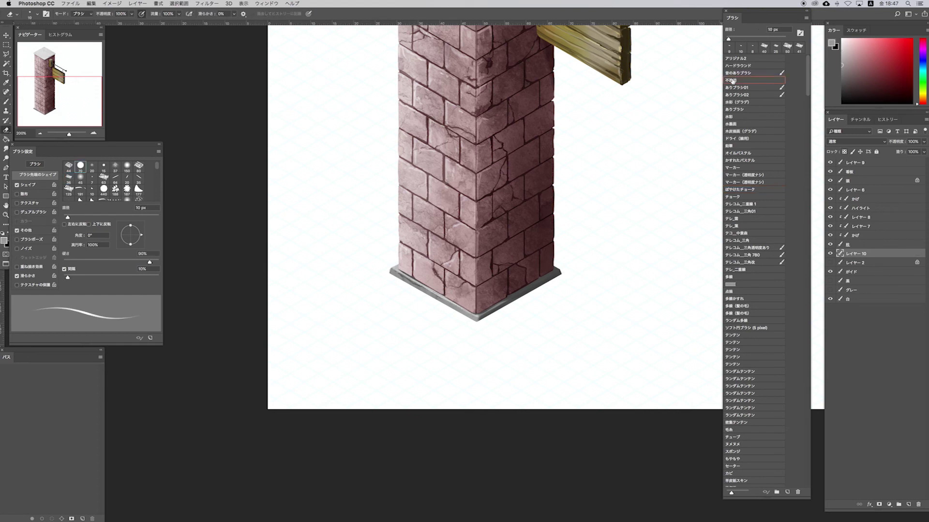
left_click_drag(419, 290, 435, 300)
left_click_drag(388, 274, 343, 234)
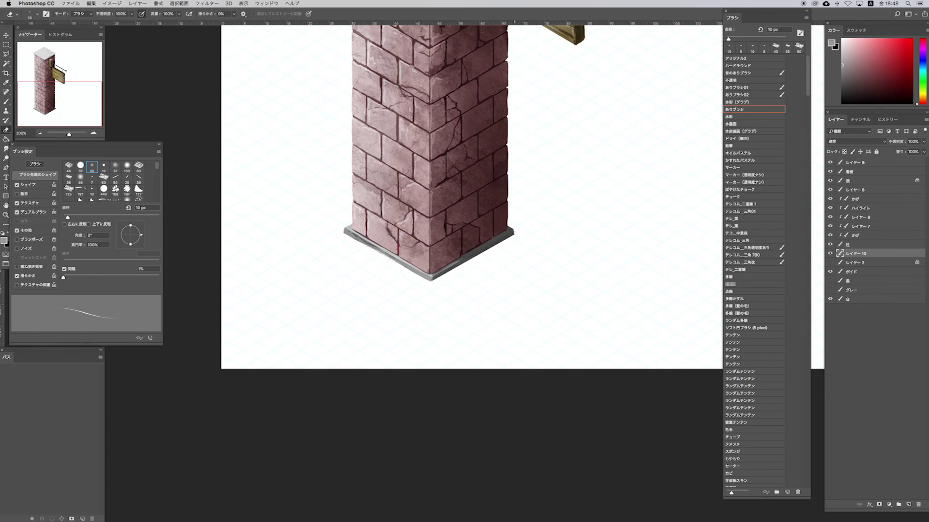
key("ctrl+minus")
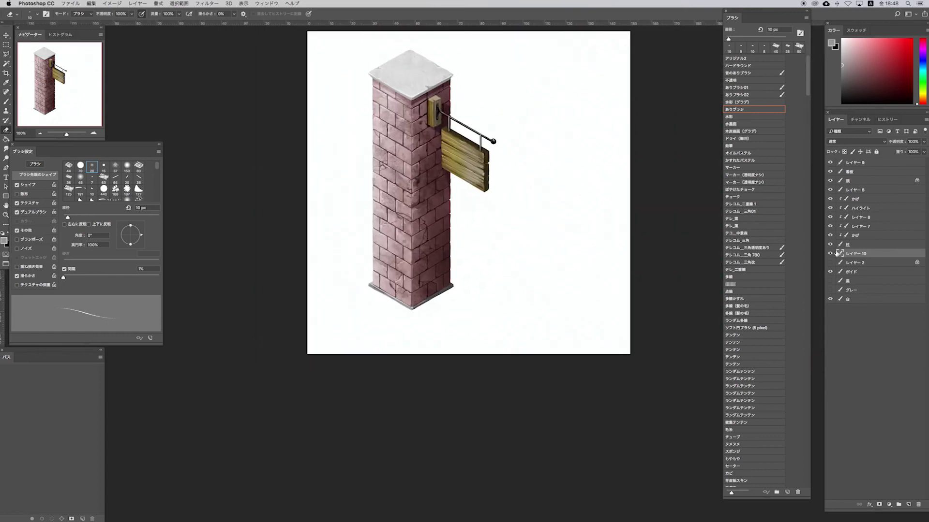
double_click(856, 254)
- Move the shadow layer lower, outline the cast shadow from the pillar base, and fill it grey
left_click_drag(855, 191, 851, 255)
key("l")
left_click(414, 308)
left_click(585, 288)
left_click(570, 243)
left_click(452, 255)
double_click(415, 261)
key("g")
left_click(465, 276)
key("ctrl+d")
- Add a grey quadrilateral extension to the shadow toward the right
key("l")
left_click(563, 282)
left_click(589, 301)
left_click(535, 312)
left_click(501, 282)
left_click(562, 283)
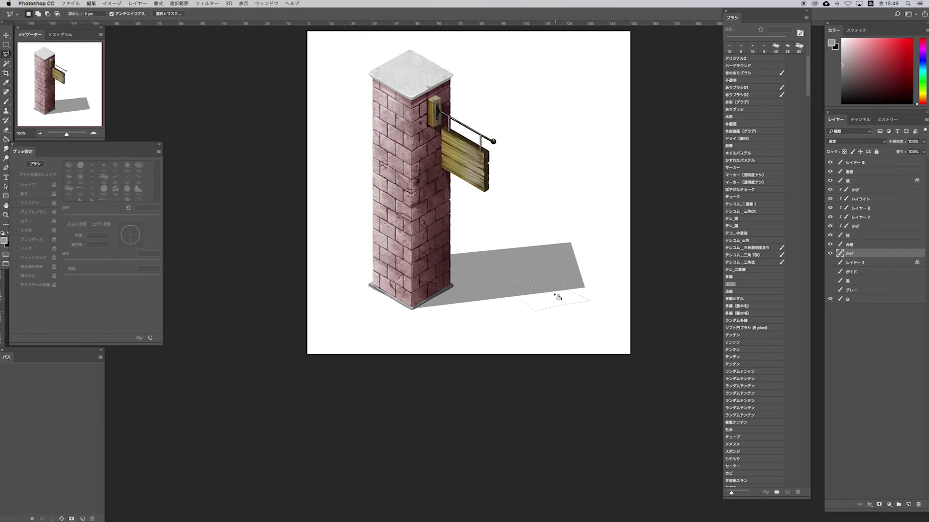
key("alt+BackSpace")
key("ctrl+d")
- Soften the shadow's top and upper-right edges with a large soft eraser
key("e")
left_click_drag(465, 232, 505, 233)
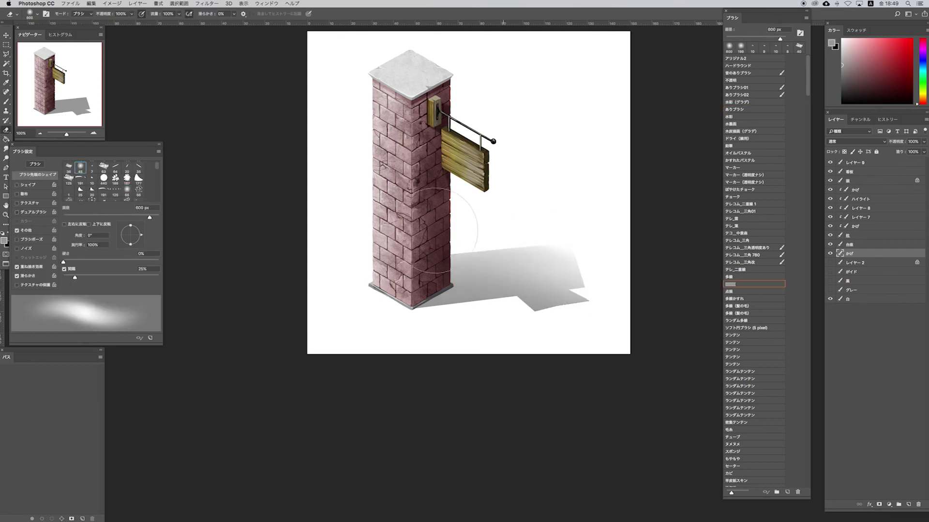
mouse_move(508, 278)
left_mouse_down()
mouse_move(571, 301)
mouse_move(514, 300)
left_mouse_up()
key("[")
key("[")
key("[")
key("bracketright")
key("bracketright")
key("bracketright")
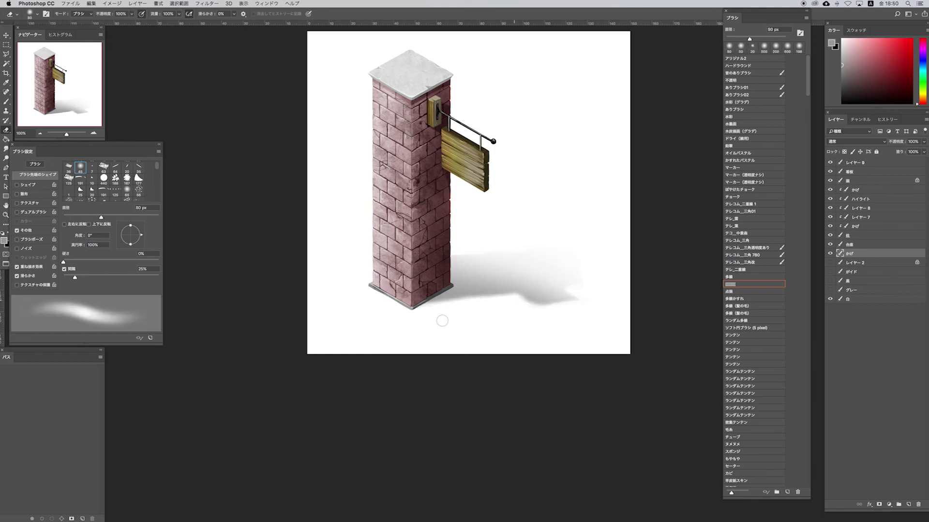
- Recentre the view and skew the shadow with Free Transform to lie along the ground
key("b")
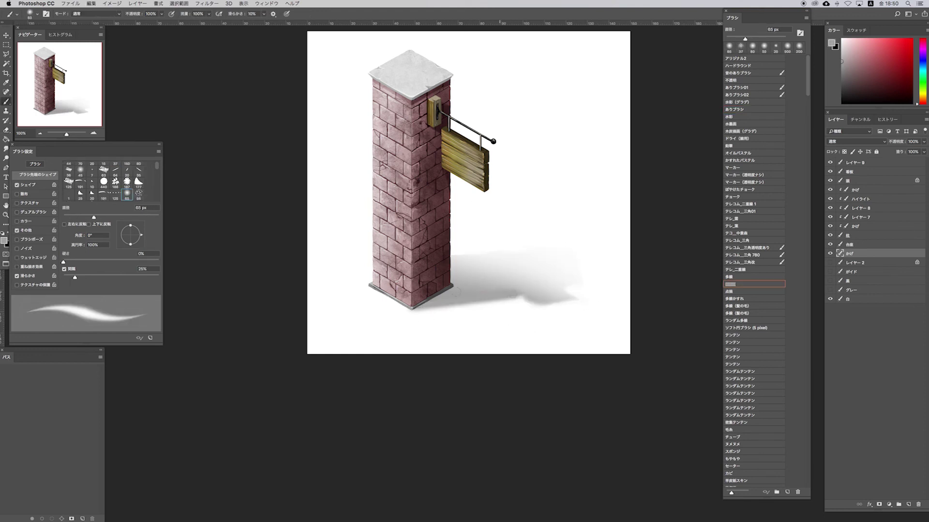
left_click_drag(523, 296, 512, 303)
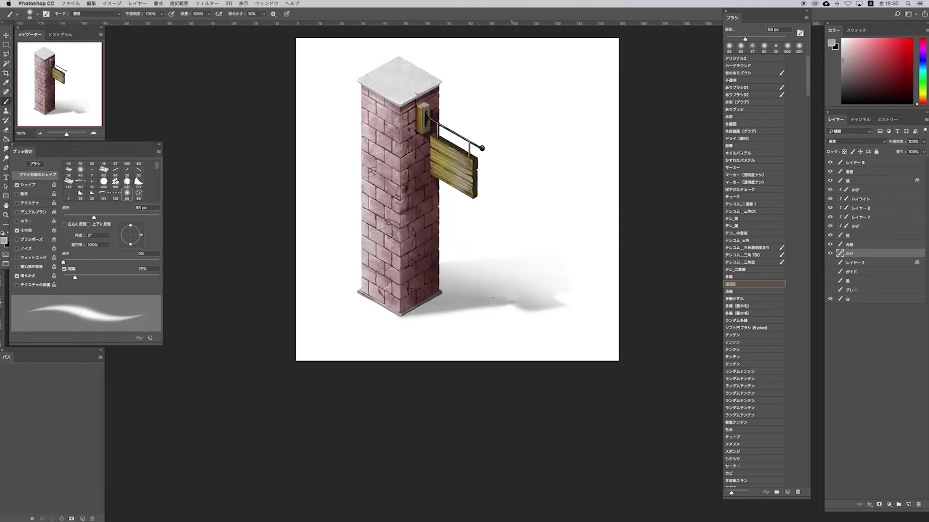
key("ctrl+t")
left_click_drag(580, 252, 568, 261)
key("Escape")
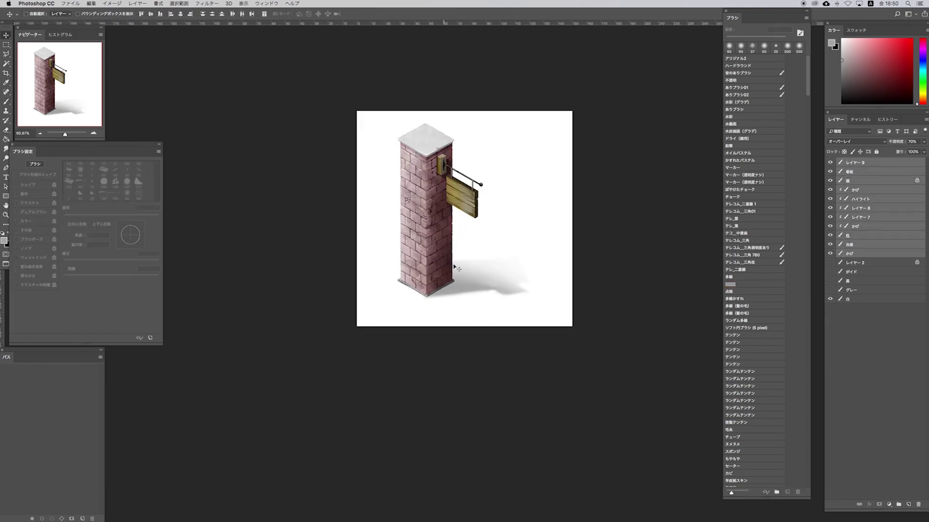
- Create a new layer named 看板 for the sign lettering
key("ctrl+1")
type("看板")
key("Return")
- Zoom in on the sign and paint a thick dark brown letter I with a small brush
key("b")
key("ctrl+plus")
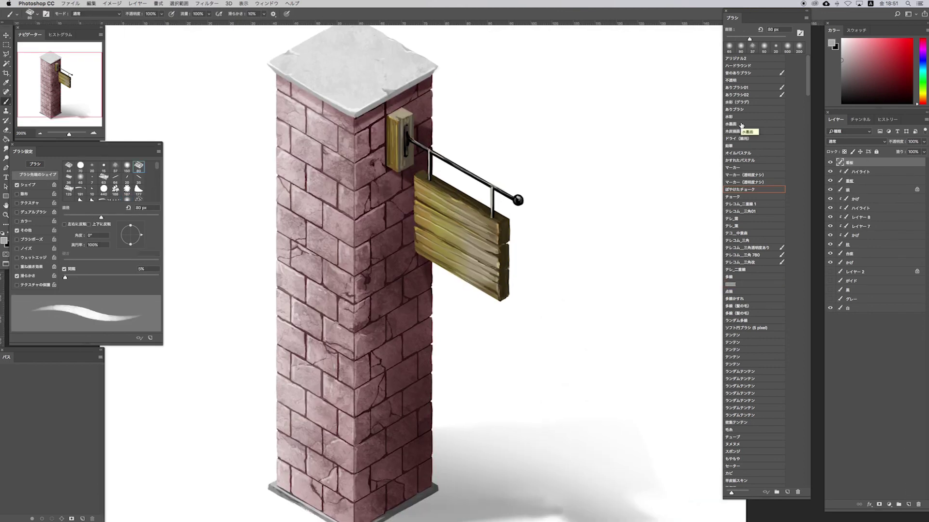
left_click(741, 125)
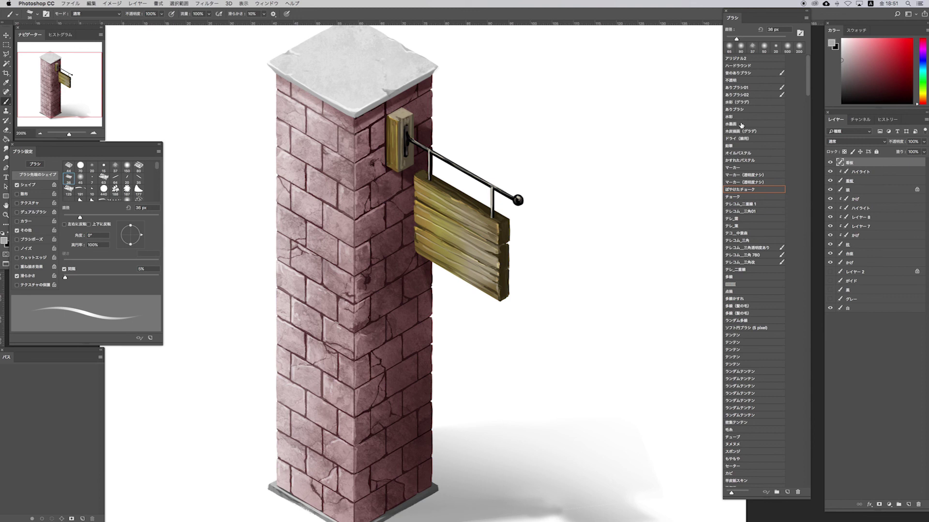
left_click_drag(594, 261, 617, 241)
left_click_drag(451, 187, 450, 222)
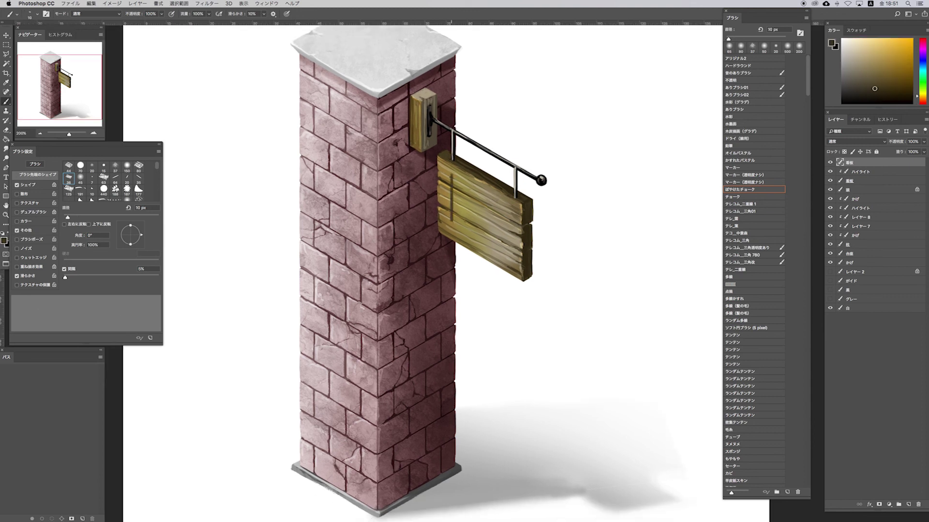
left_click_drag(450, 175, 450, 230)
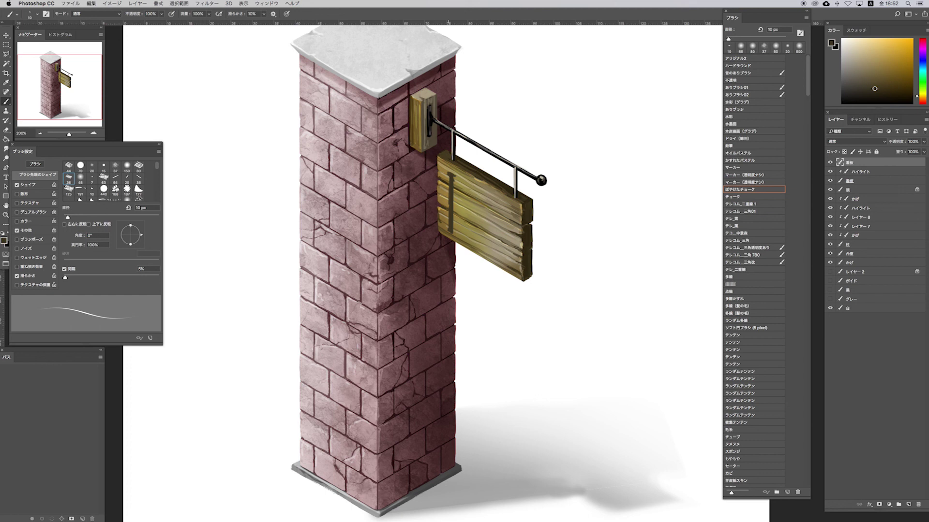
- Paint the first N, move the ガイド layer to the top, and paint the second N
left_click_drag(462, 180, 463, 238)
left_click_drag(465, 183, 478, 245)
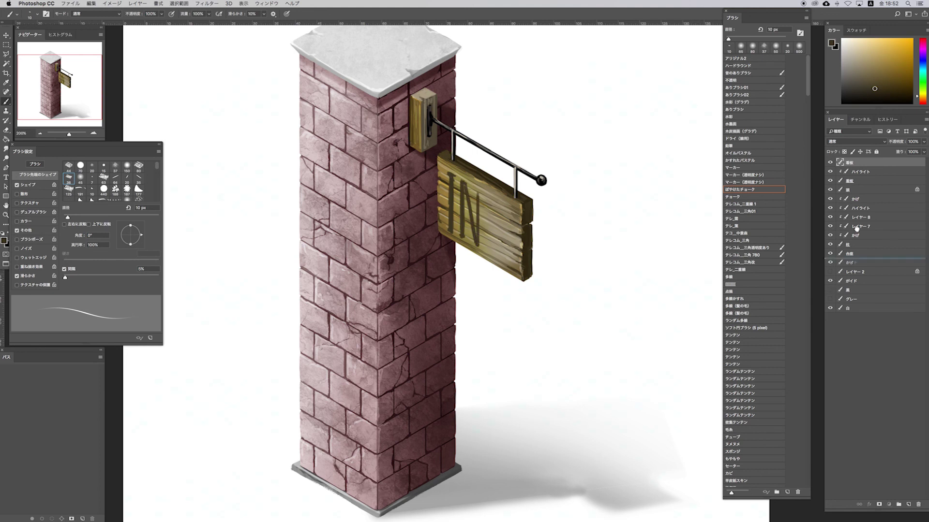
left_click_drag(856, 228, 851, 165)
scroll(478, 192, "up", 1)
mouse_move(491, 282)
left_mouse_down()
mouse_move(490, 200)
mouse_move(516, 295)
mouse_move(522, 214)
mouse_move(519, 300)
left_mouse_up()
- Hide the guide, reinforce both N strokes, tidy the letters, and add a shading layer
left_click(830, 162)
left_click_drag(495, 205, 495, 286)
left_click_drag(461, 186, 472, 231)
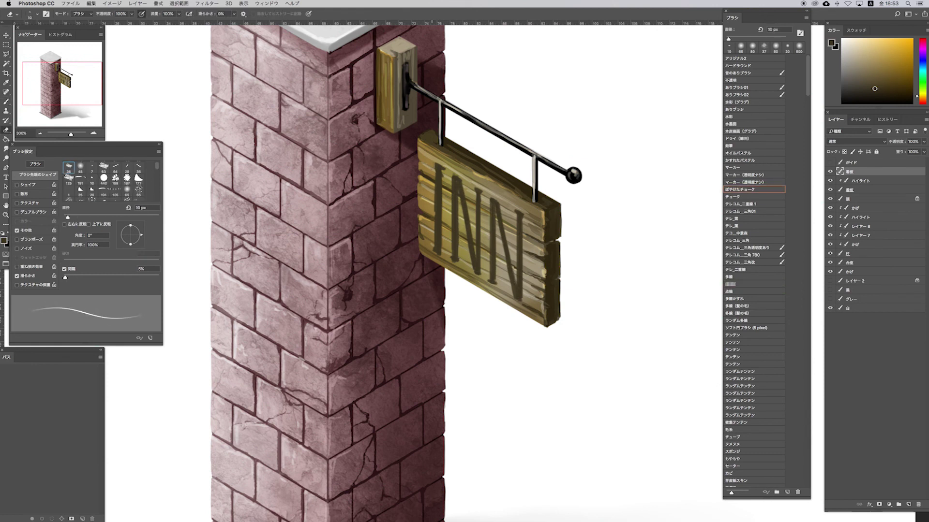
key("e")
key("b")
key("ctrl+shift+alt+n")
- Set the new shading layer to Multiply, adjust its opacity, and use a 4 px brush
left_click(856, 141)
left_click(857, 179)
left_click(924, 141)
left_click(831, 172)
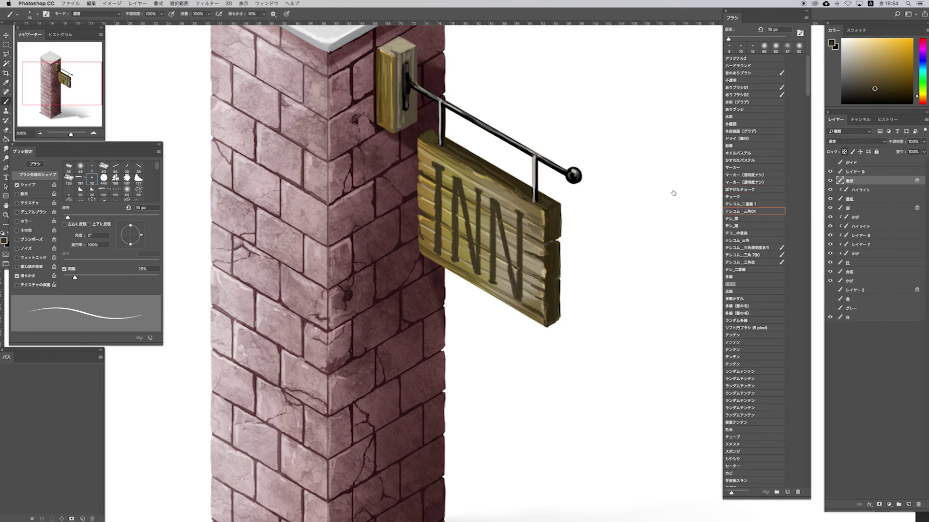
key("bracketleft")
key("bracketleft")
key("bracketleft")
- Paint gold highlights sampled from the sign along the I and both N's
left_click(427, 180, "alt")
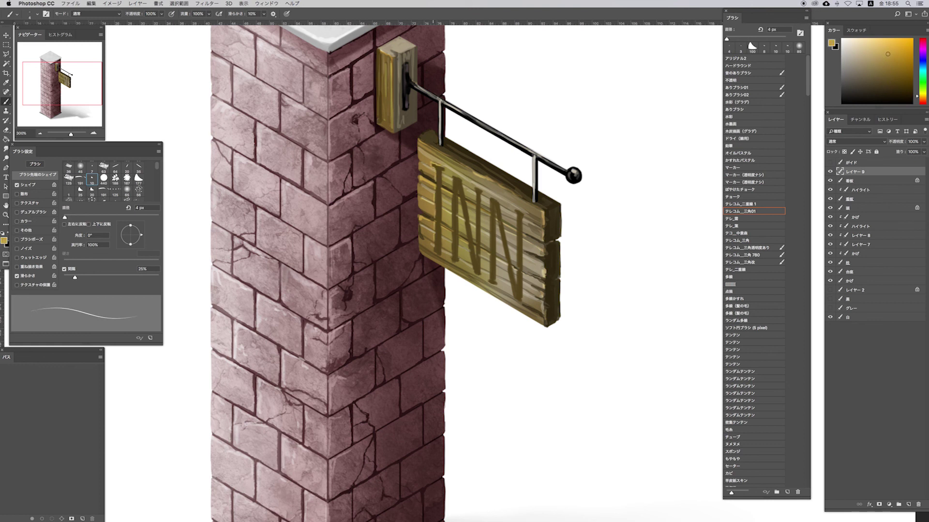
mouse_move(454, 178)
left_mouse_down()
mouse_move(452, 210)
mouse_move(470, 220)
mouse_move(475, 257)
left_mouse_up()
mouse_move(476, 196)
left_mouse_down()
mouse_move(476, 255)
mouse_move(490, 254)
mouse_move(515, 285)
left_mouse_up()
left_click_drag(516, 209, 517, 245)
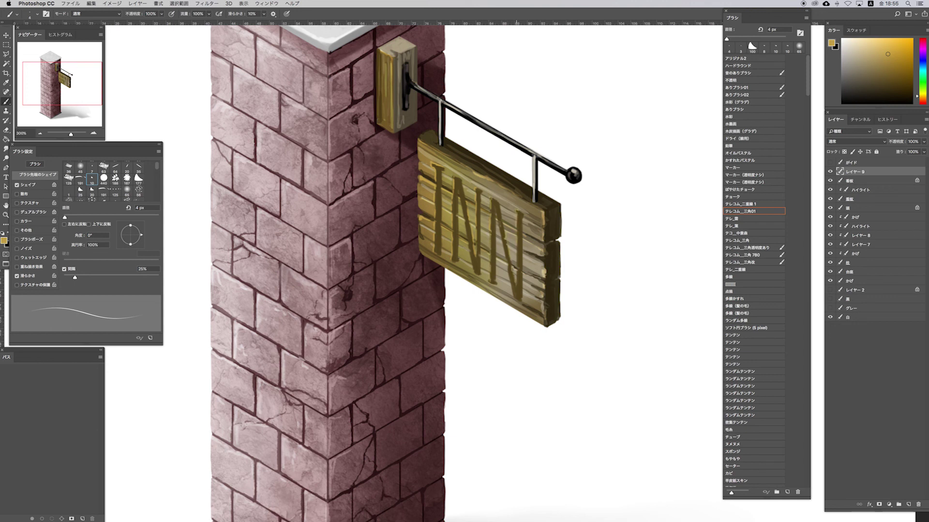
- Paint dark brown shadow edges sampled from the sign on the I and both N's
left_click(443, 197, "alt")
mouse_move(442, 190)
left_mouse_down()
mouse_move(441, 247)
mouse_move(457, 218)
mouse_move(457, 262)
left_mouse_up()
mouse_move(459, 179)
left_mouse_down()
mouse_move(479, 273)
mouse_move(480, 209)
mouse_move(496, 237)
mouse_move(495, 287)
left_mouse_up()
mouse_move(499, 202)
left_mouse_down()
mouse_move(517, 300)
mouse_move(522, 216)
left_mouse_up()
left_click_drag(71, 133, 68, 134)
- On a new layer, write a small handwritten signature right of the pillar's shadow
key("ctrl+alt+shift+n")
left_click(427, 207, "alt")
left_click_drag(522, 344, 556, 334)
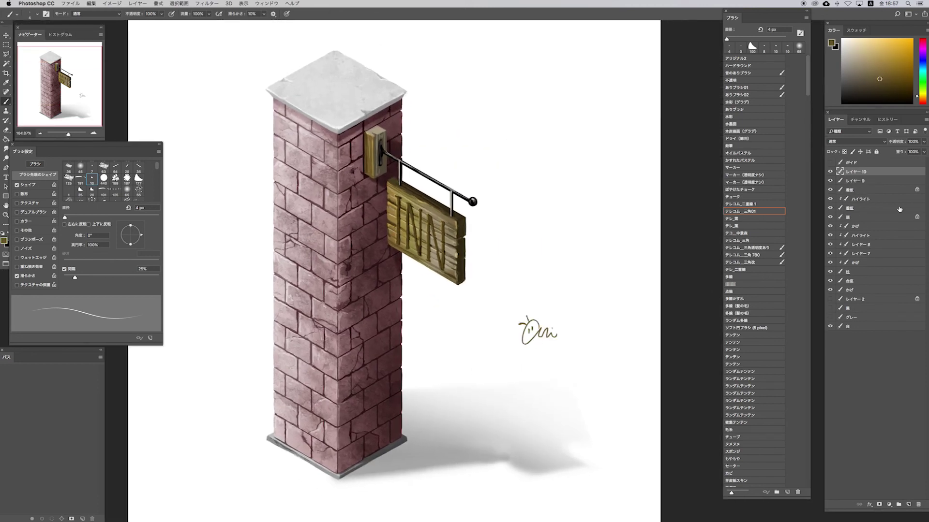